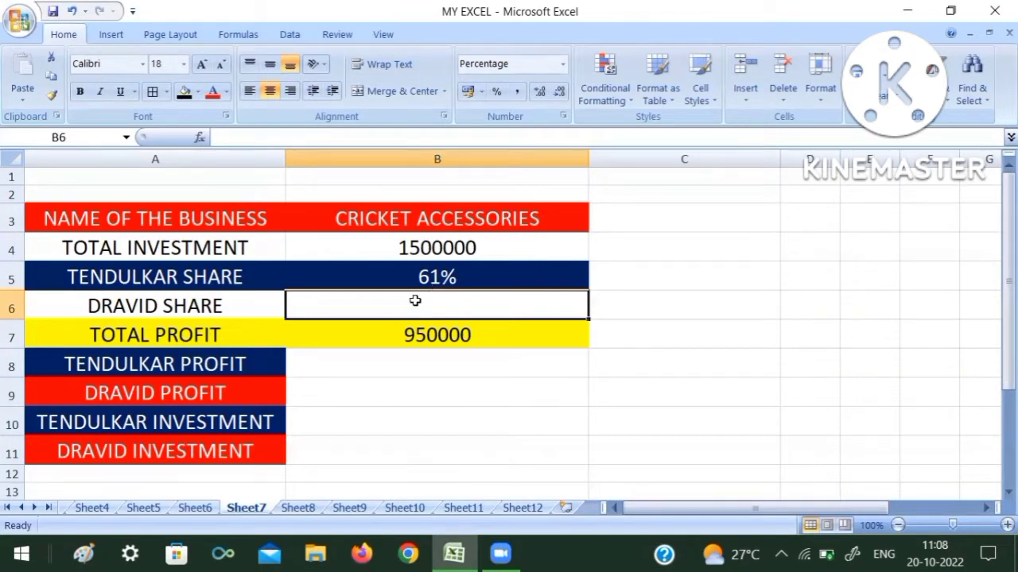
Compute Dravid's share as 39% with =100%-B5 in B6
text(=)
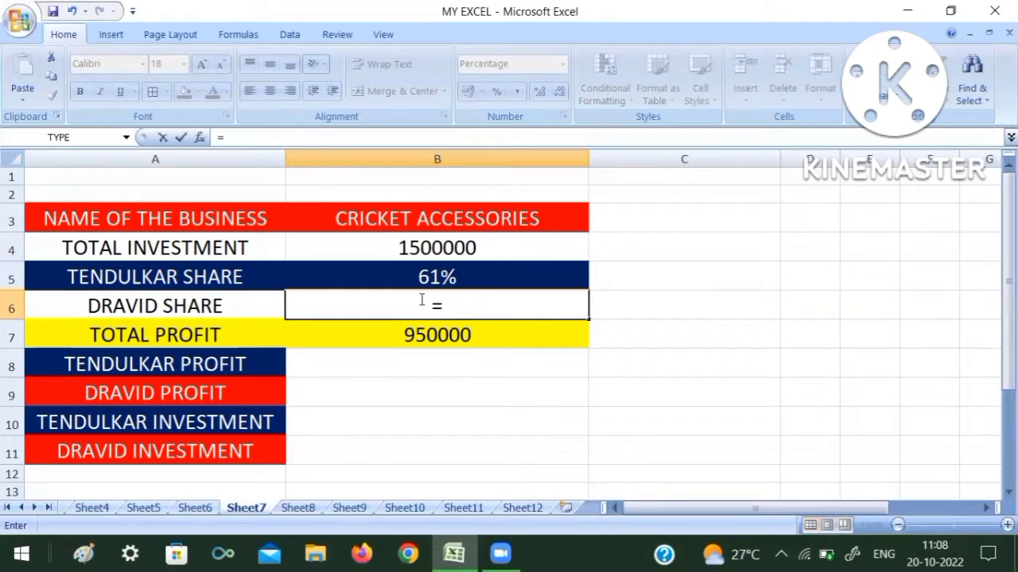
text(100)
text(%-)
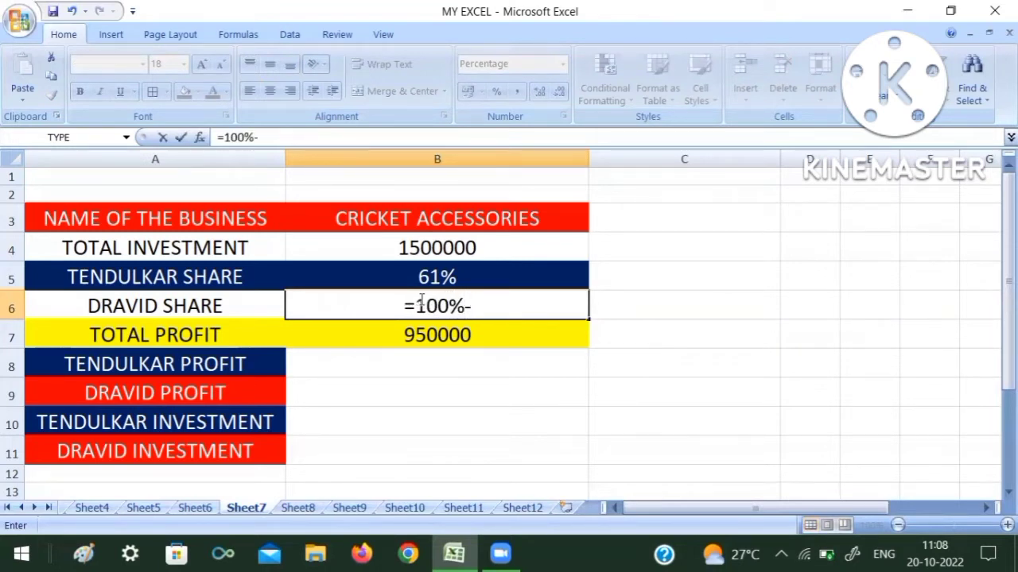
click(437, 274)
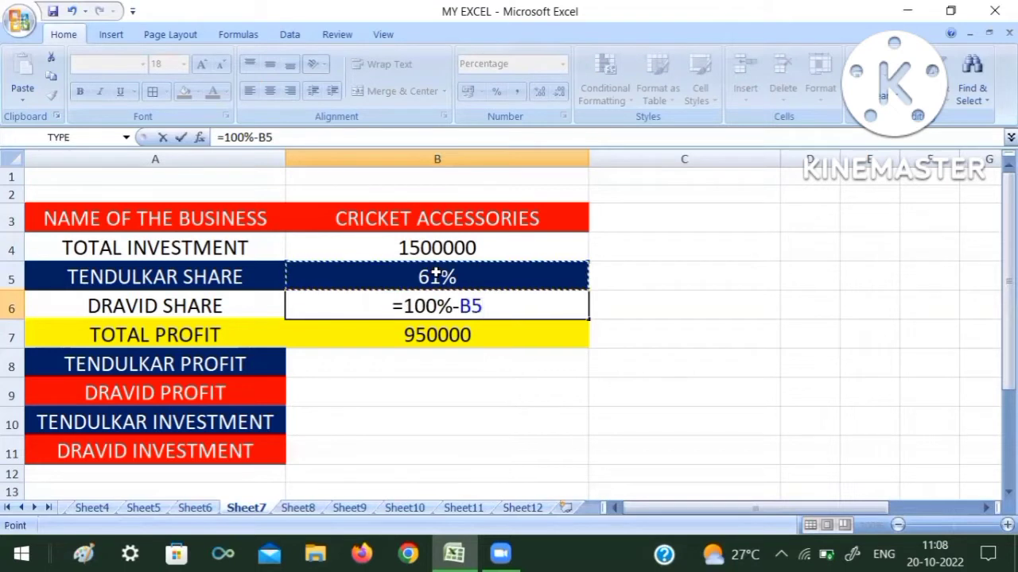
key(Return)
click(446, 305)
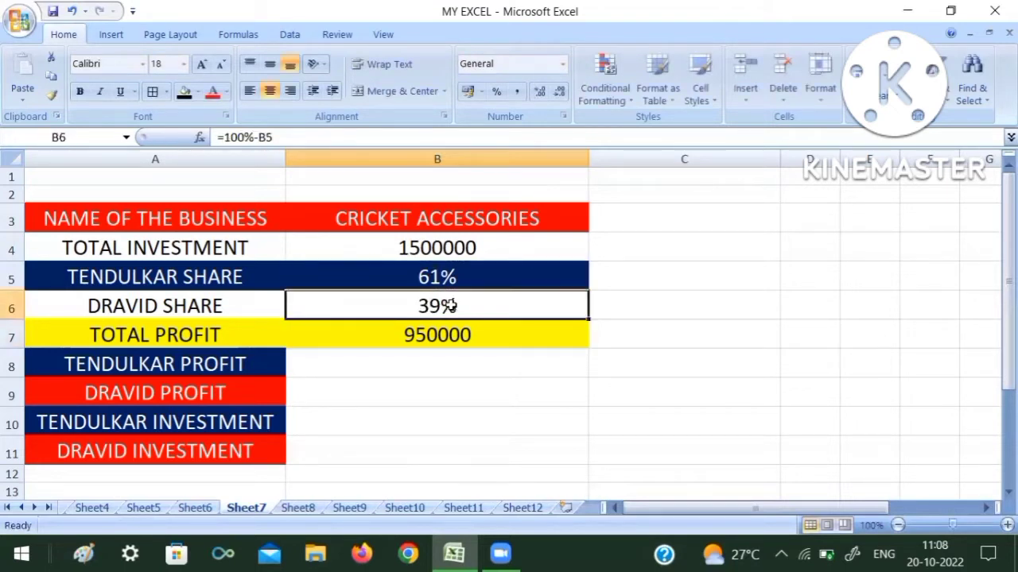
Compute Tendulkar's profit as 579500 with =B7*B5 in B8
click(435, 370)
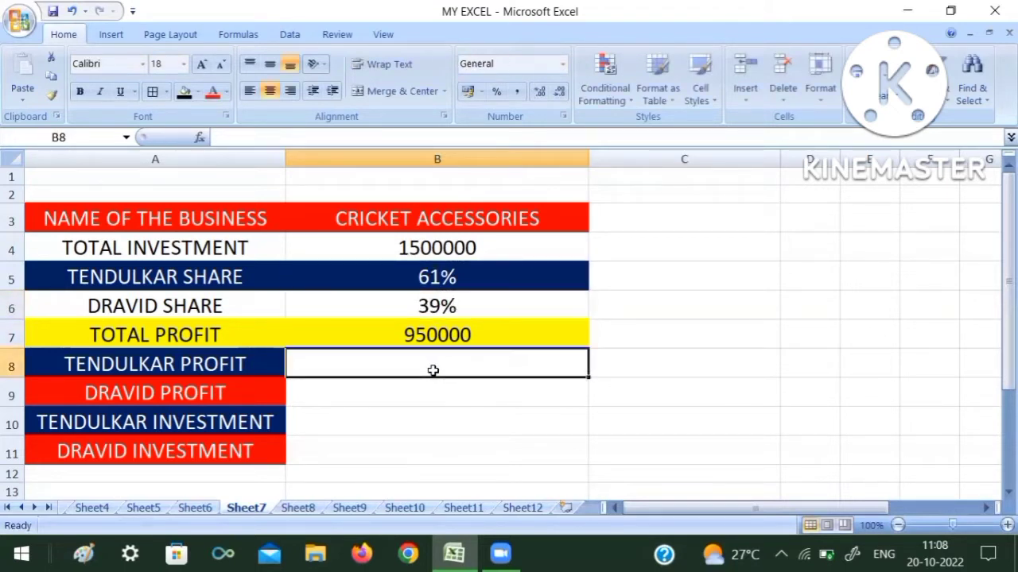
text(=)
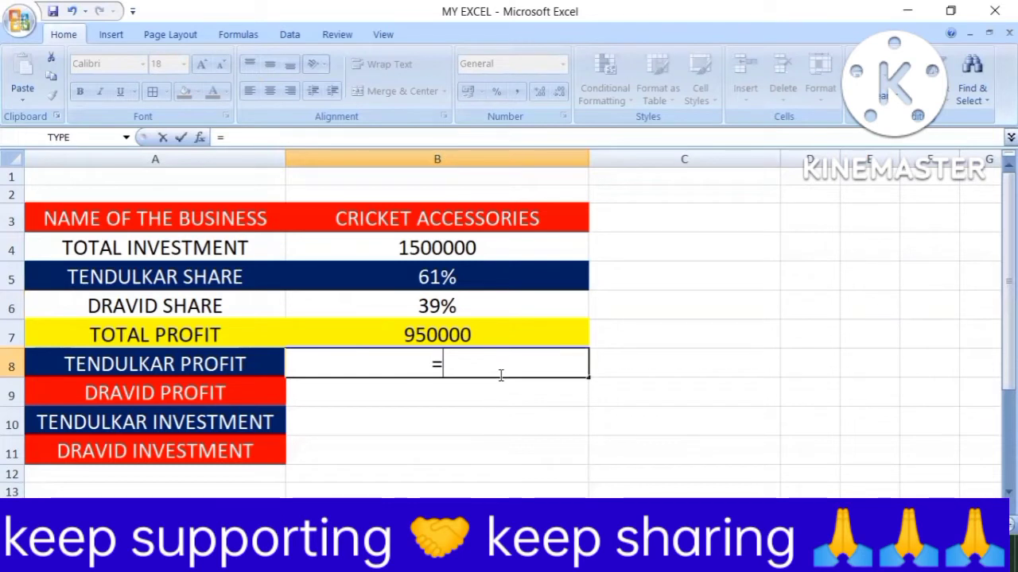
click(457, 334)
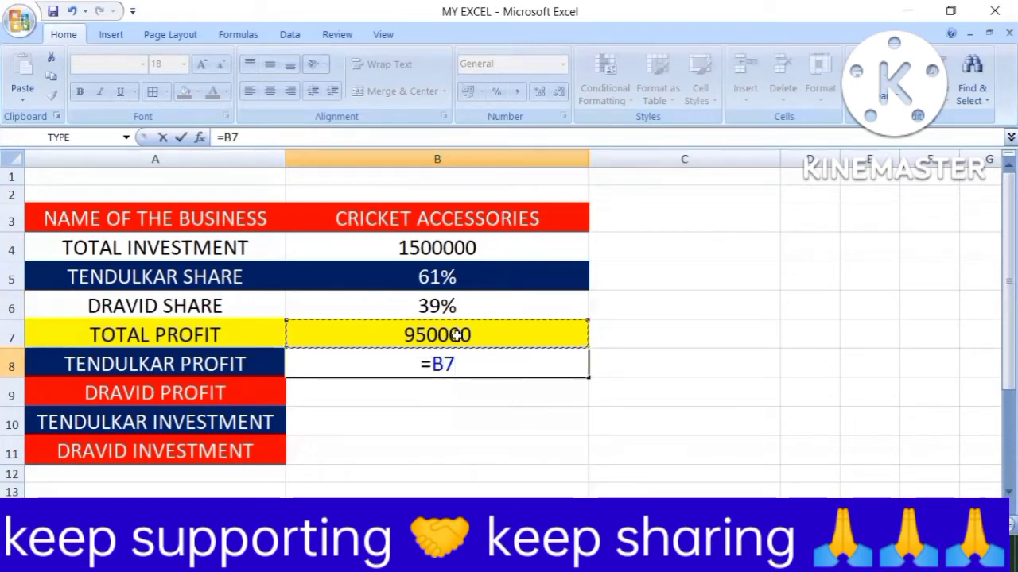
text(*)
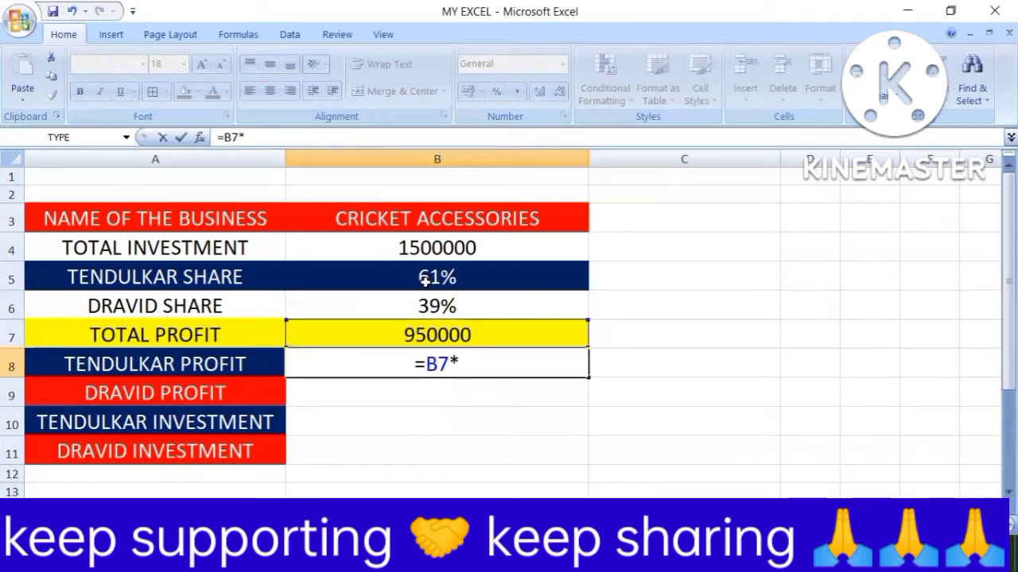
click(482, 275)
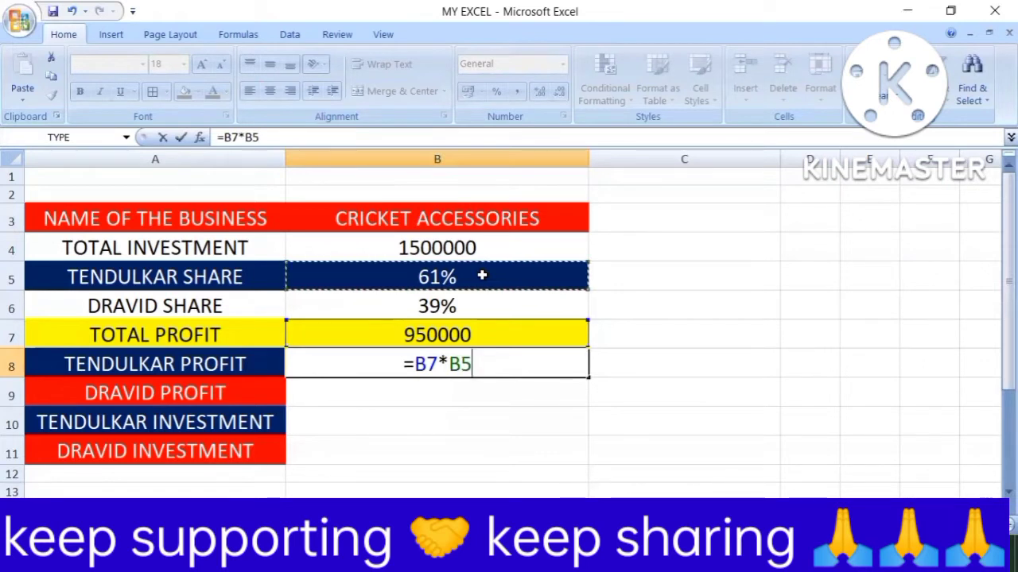
key(Return)
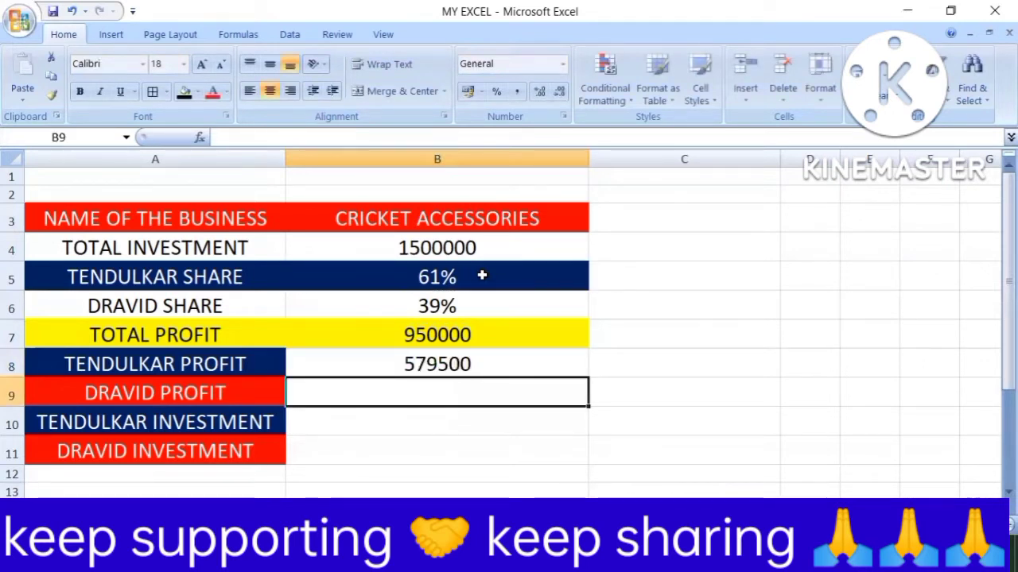
Compute Dravid's profit as 370500 with =B7*B6 in B9
text(=)
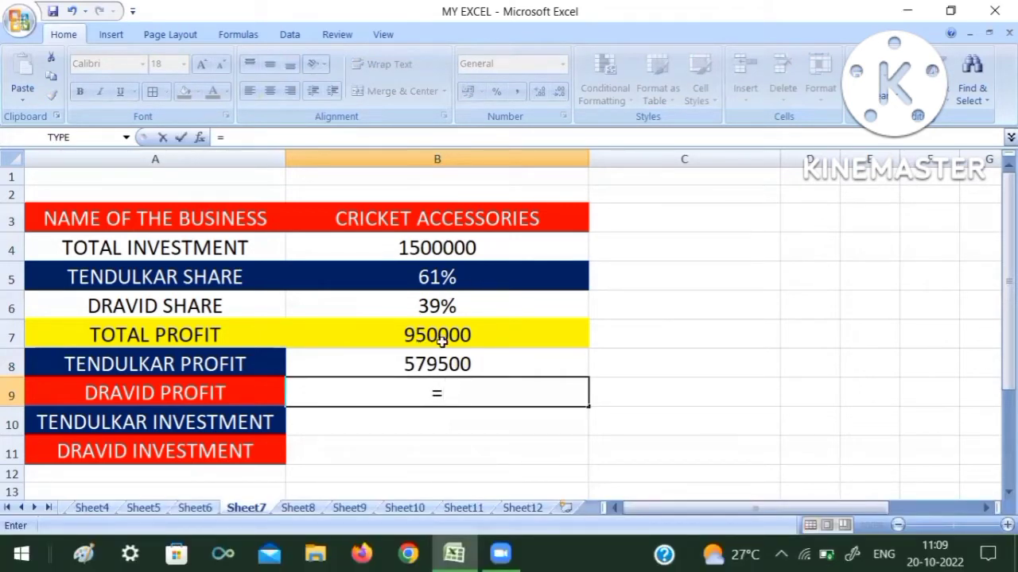
click(441, 340)
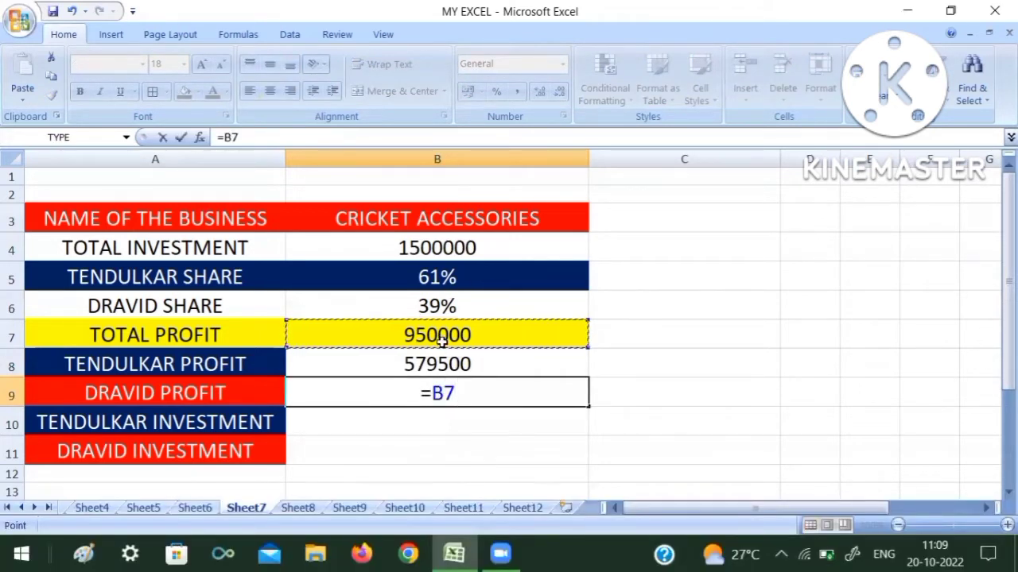
text(*)
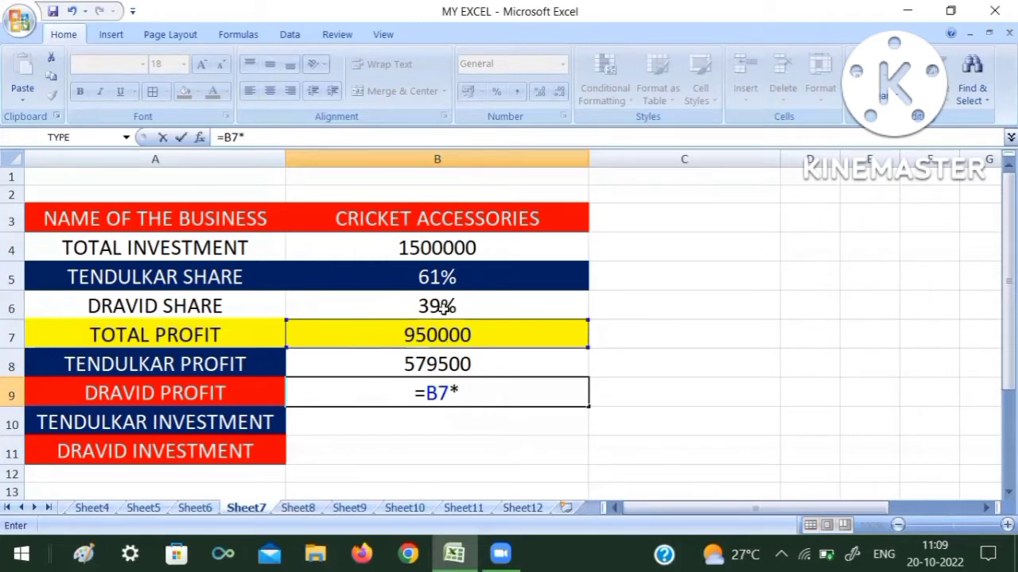
click(443, 308)
key(Return)
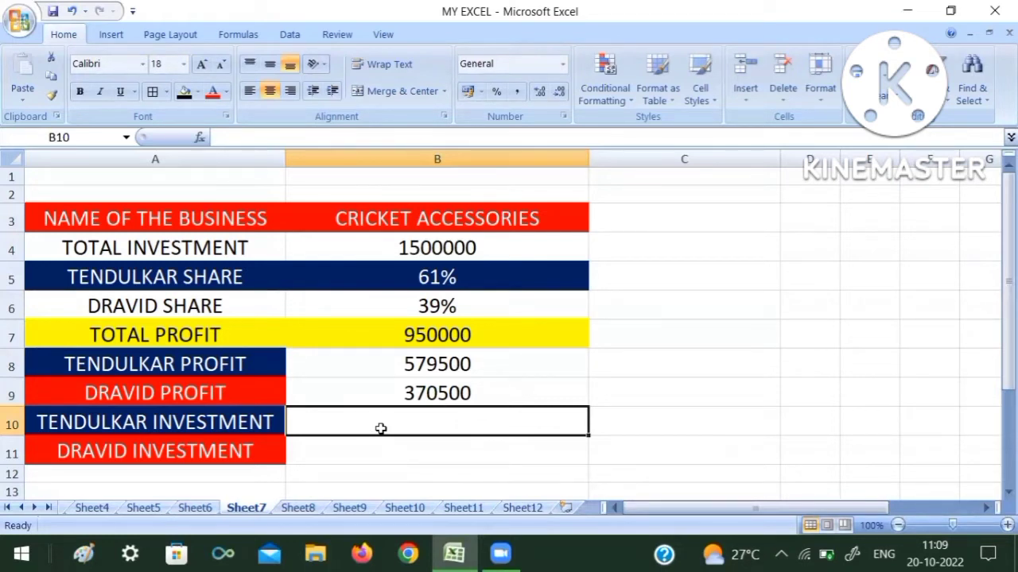
Compute Tendulkar's investment as 915000 with =B4*B5 in B10
text(=)
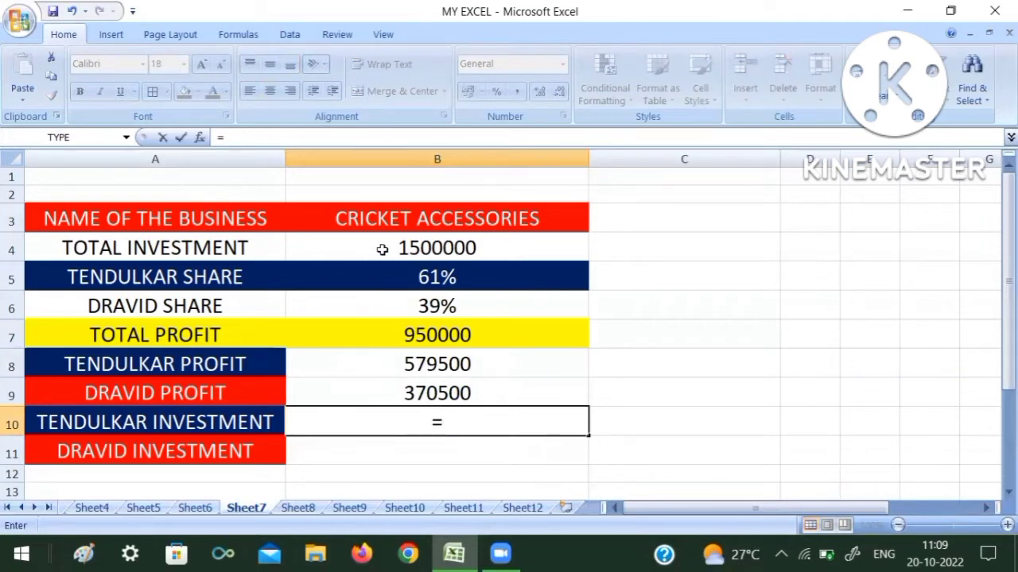
click(475, 250)
text(*)
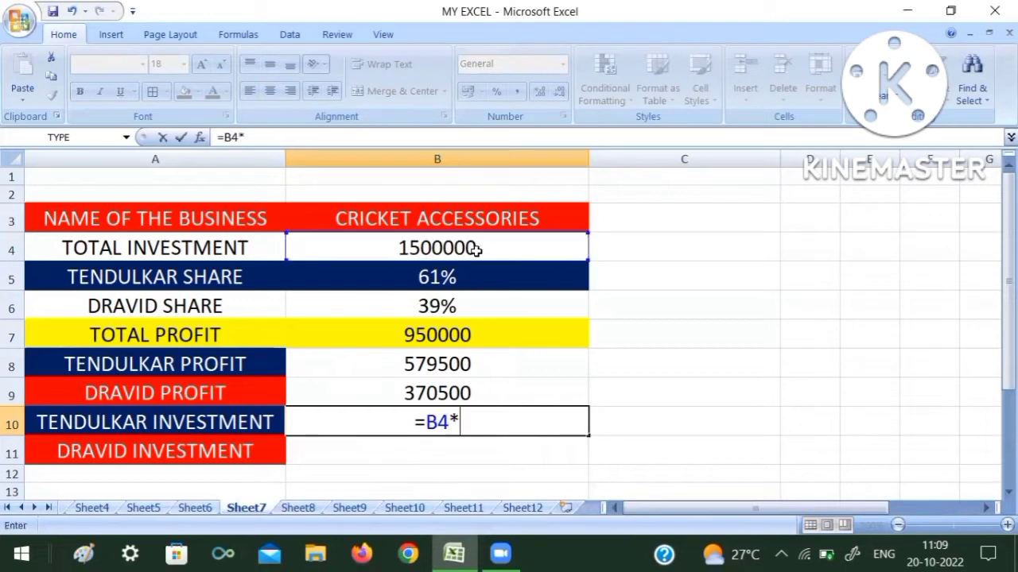
click(435, 277)
key(Return)
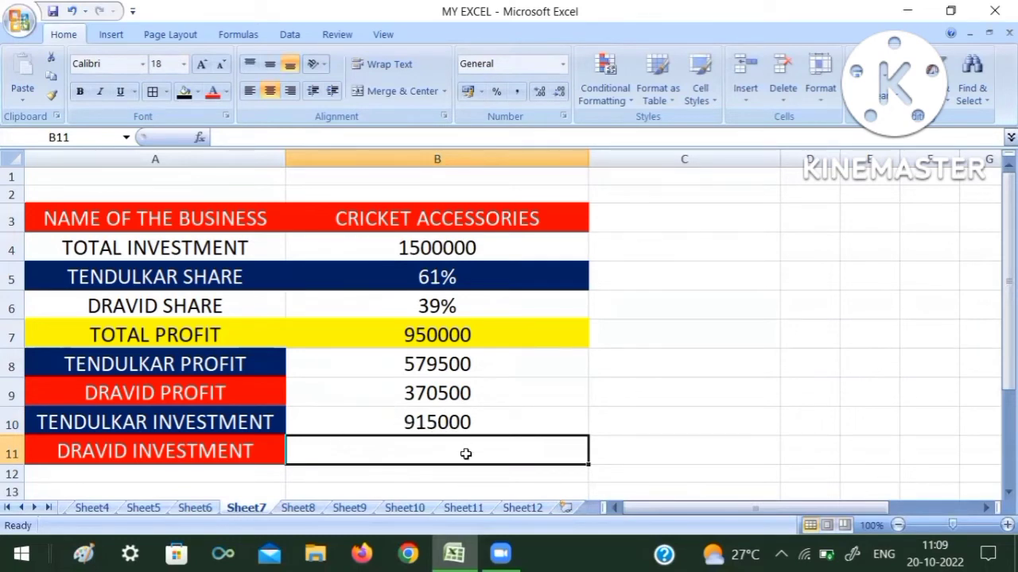
Compute Dravid's investment as 585000 with =B4*B6 in B11, then go to Sheet8
text(=)
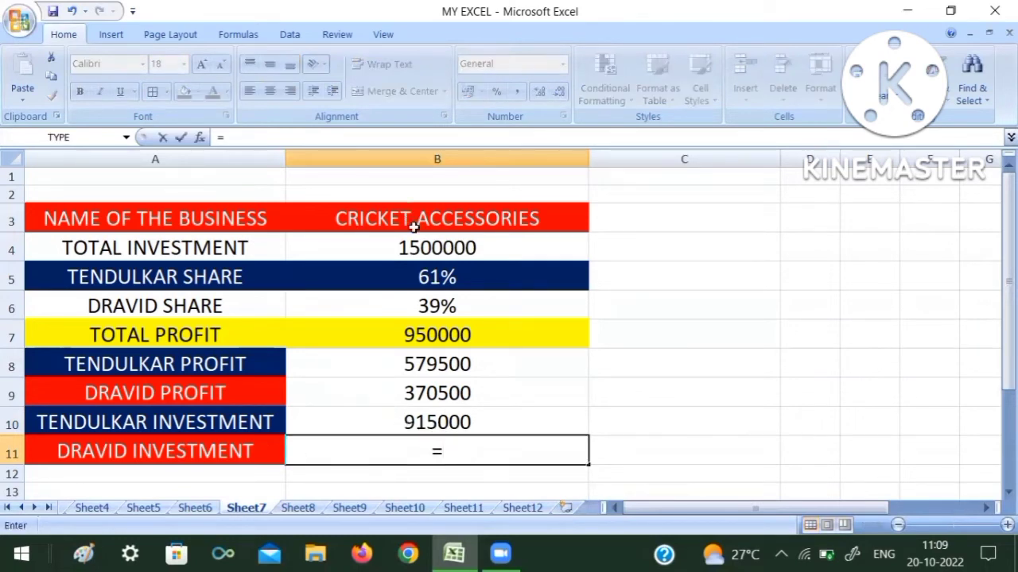
click(451, 249)
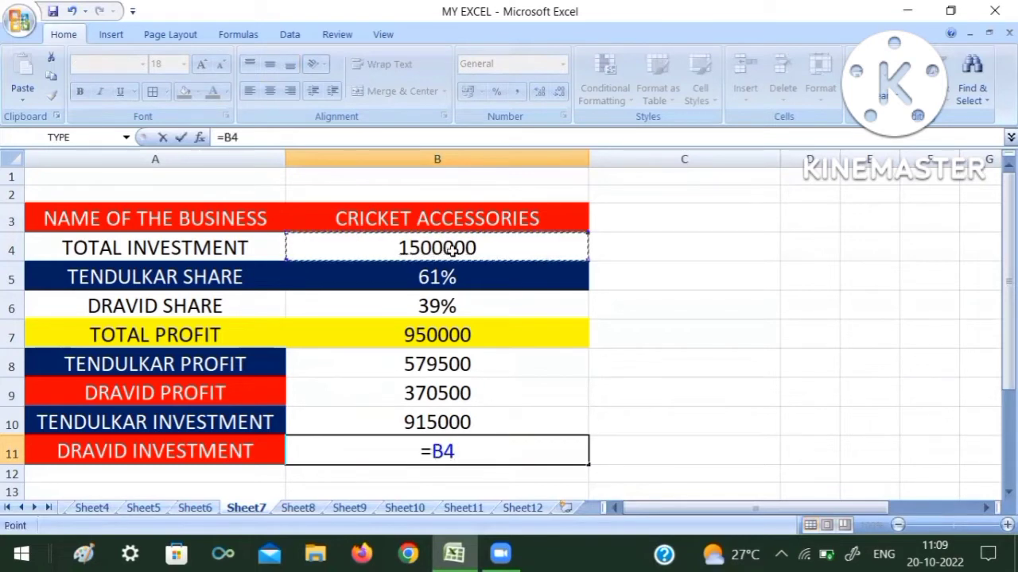
text(*)
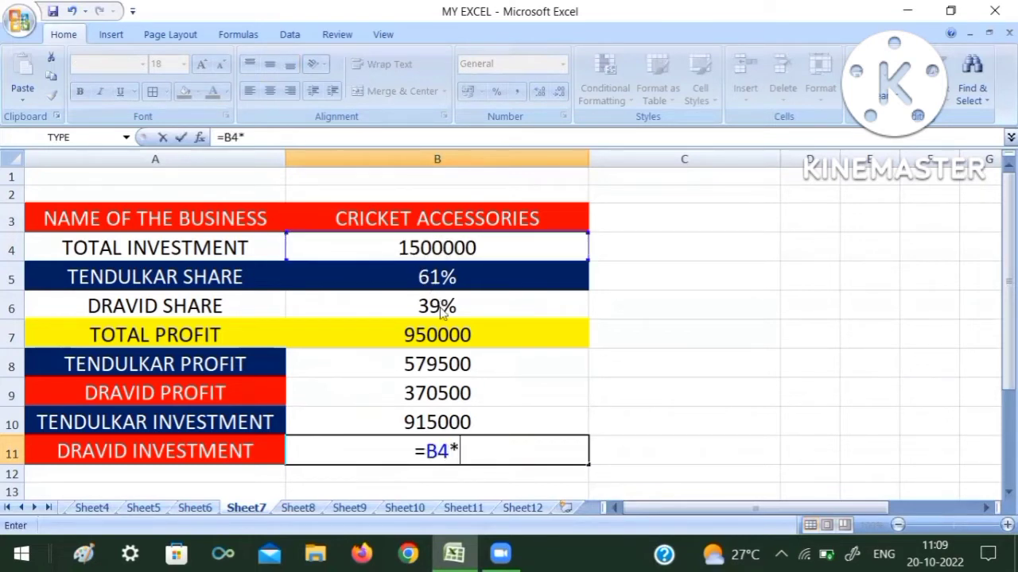
click(442, 311)
key(Return)
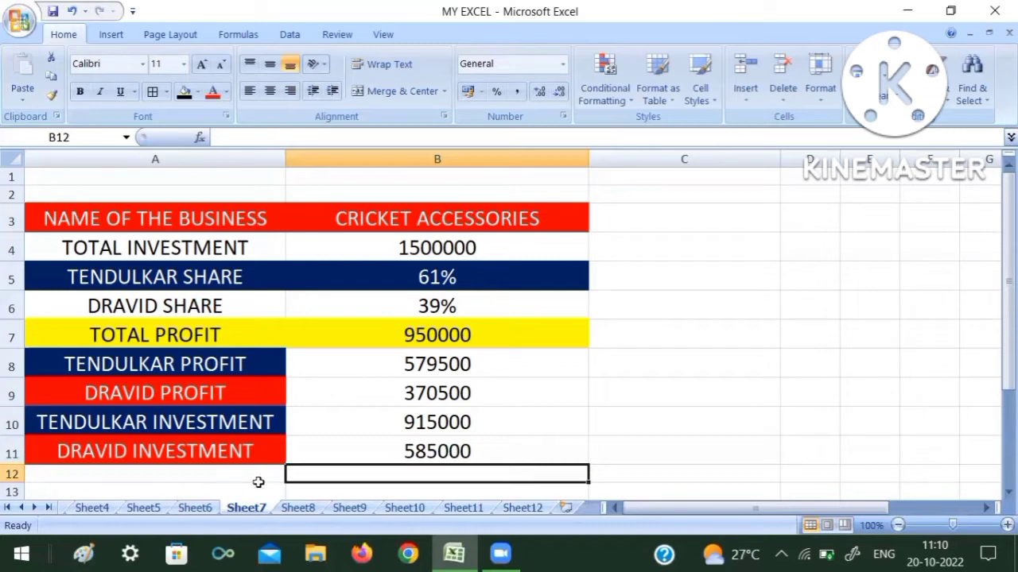
click(299, 509)
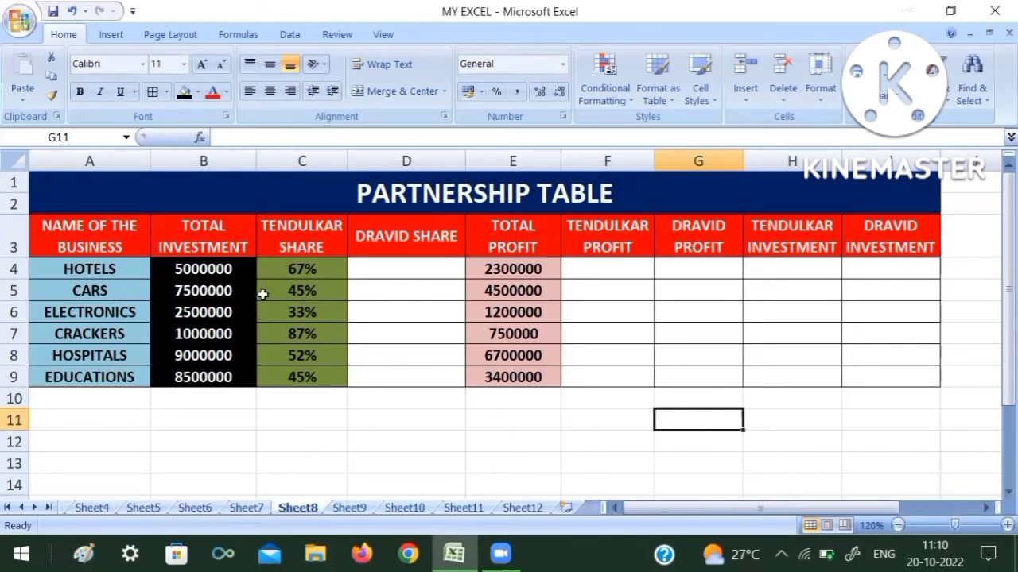
click(113, 312)
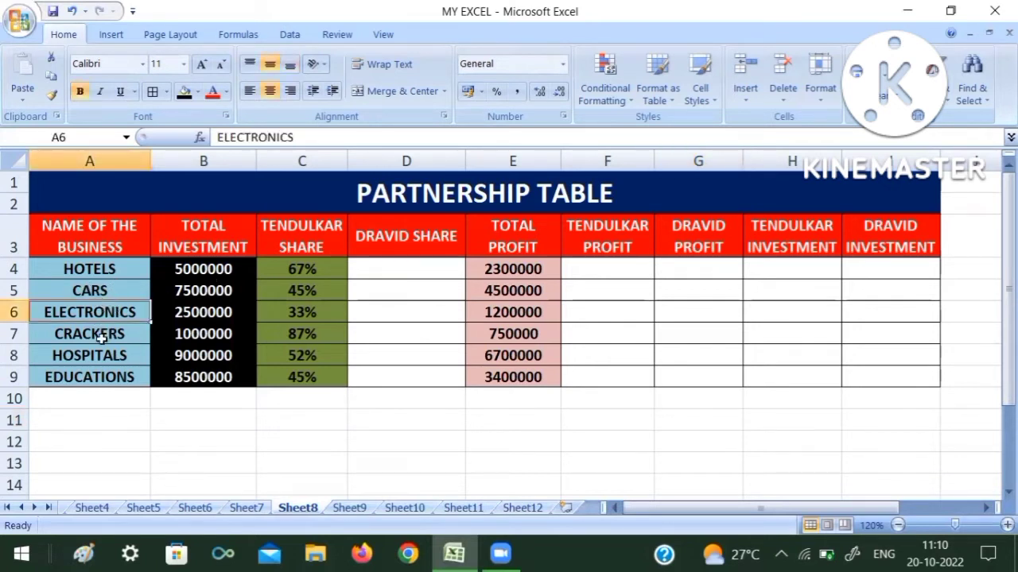
click(105, 336)
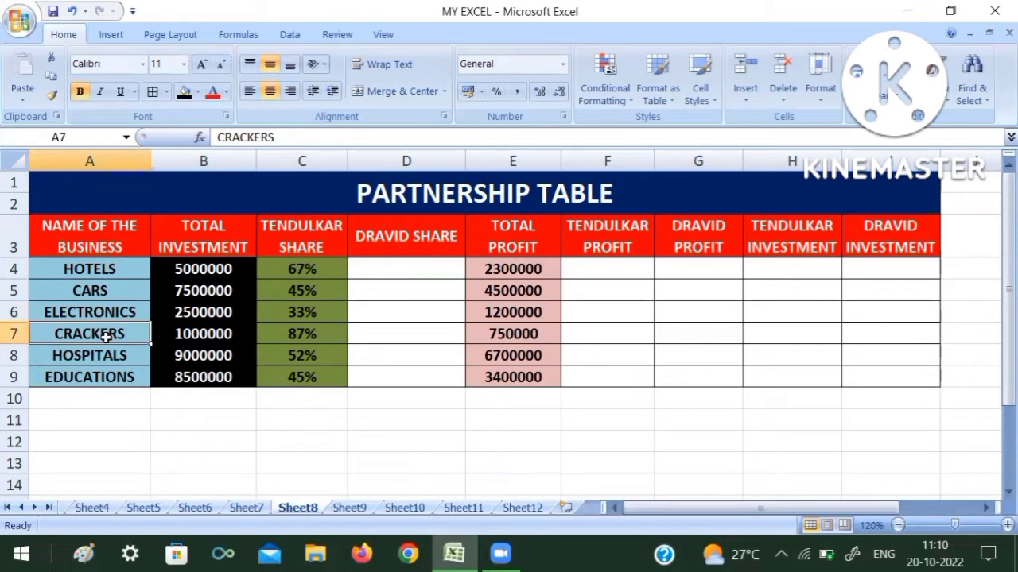
click(84, 357)
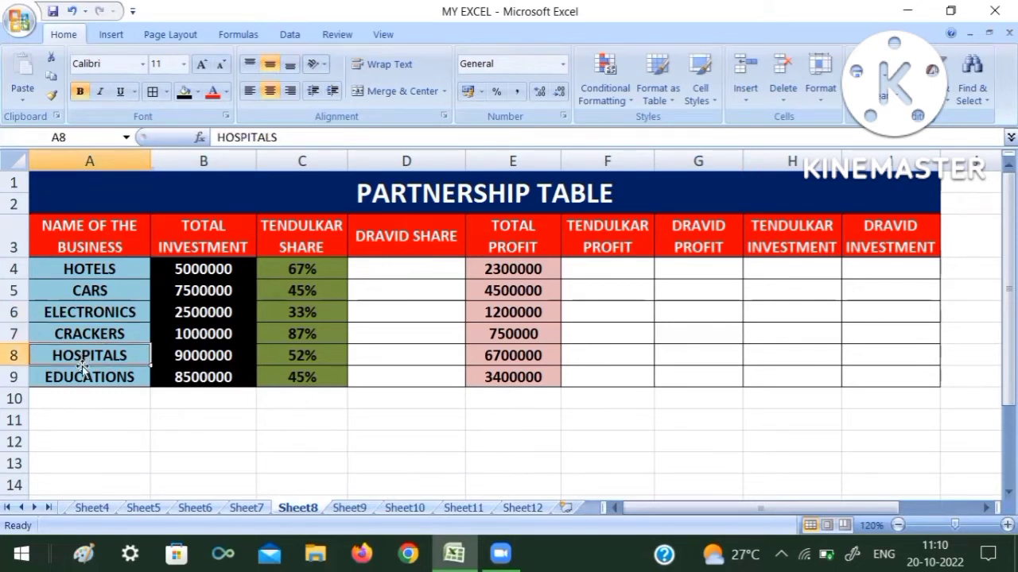
click(92, 379)
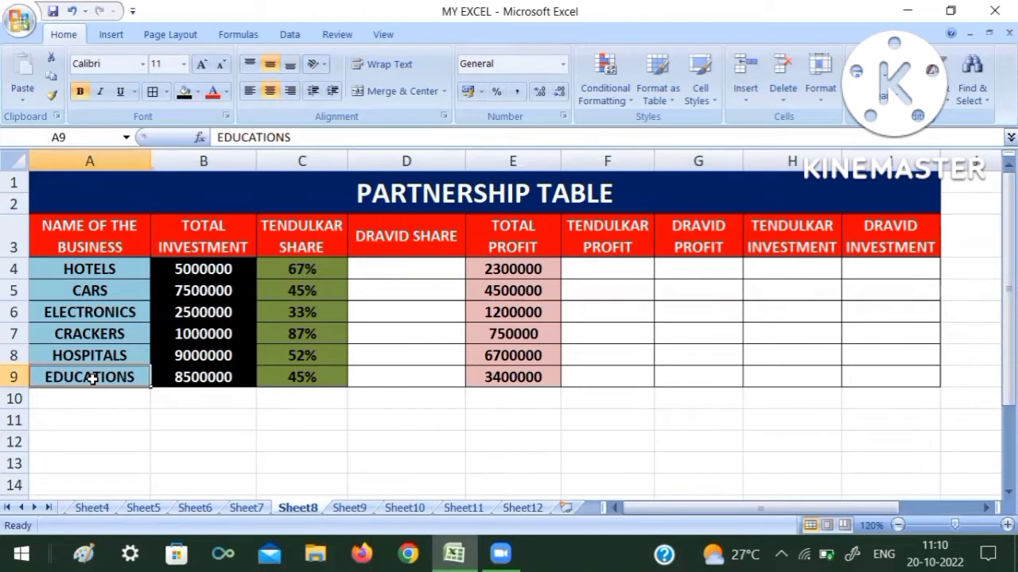
click(79, 283)
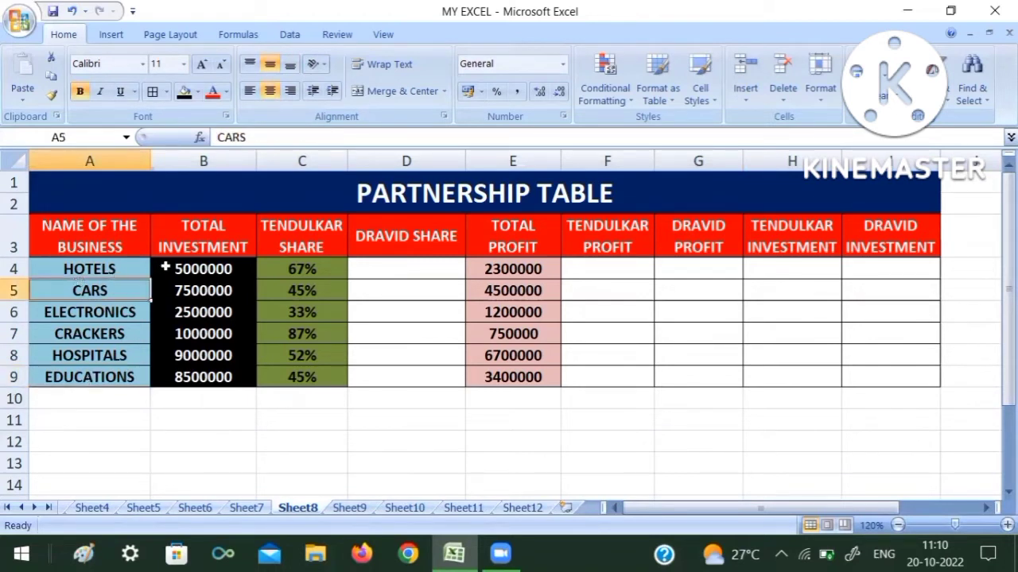
click(170, 267)
click(169, 288)
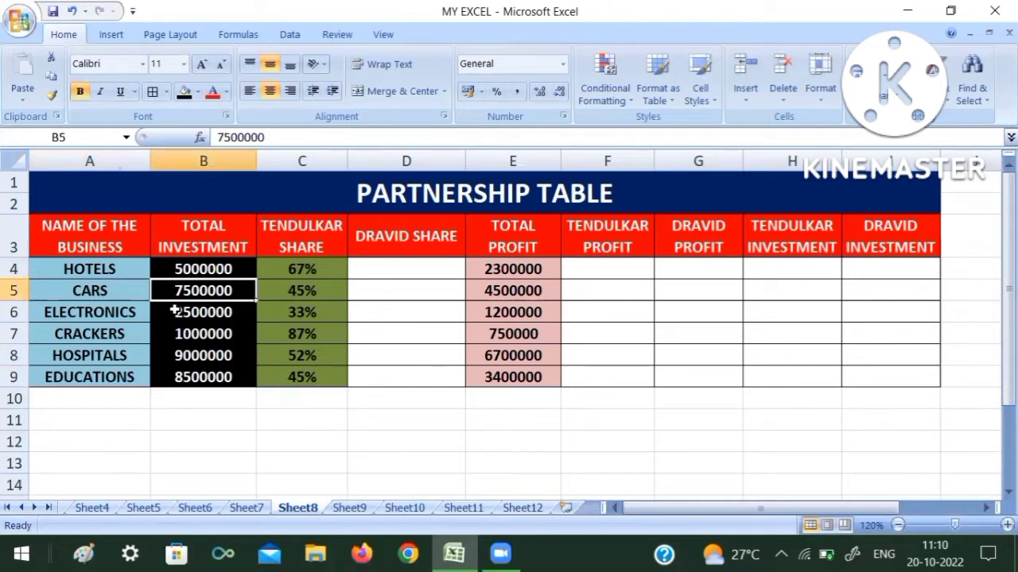
click(173, 311)
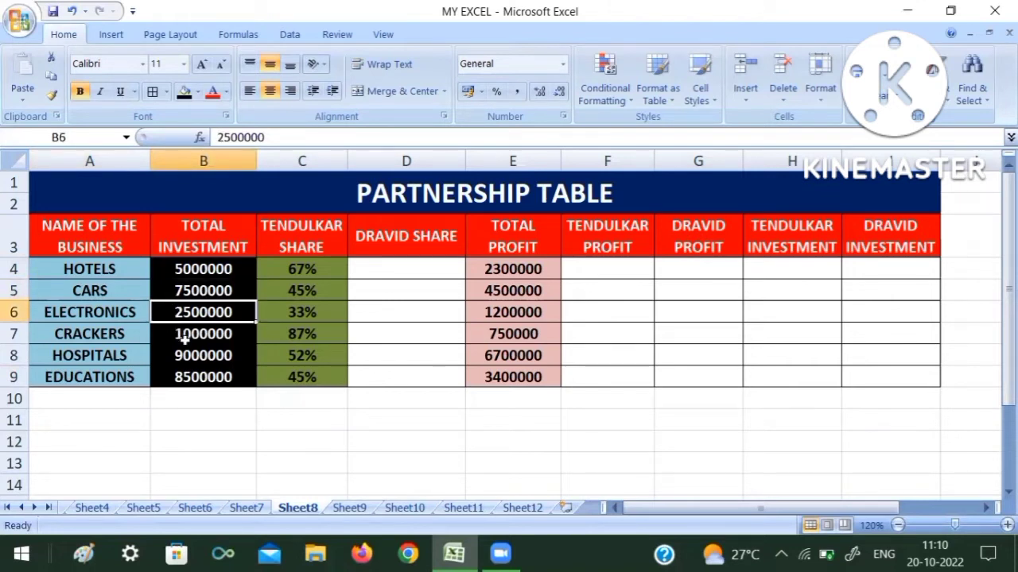
click(183, 336)
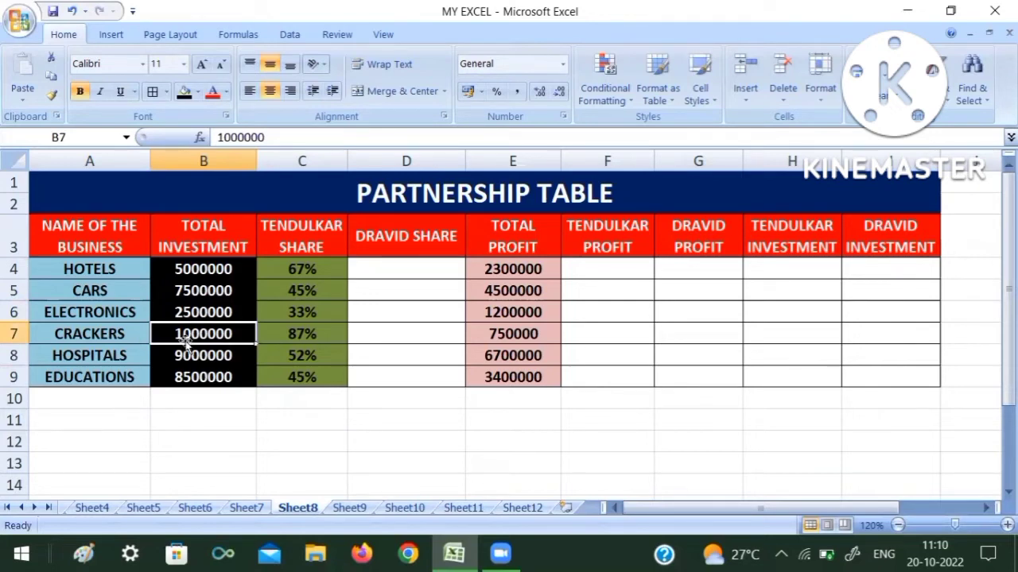
click(192, 360)
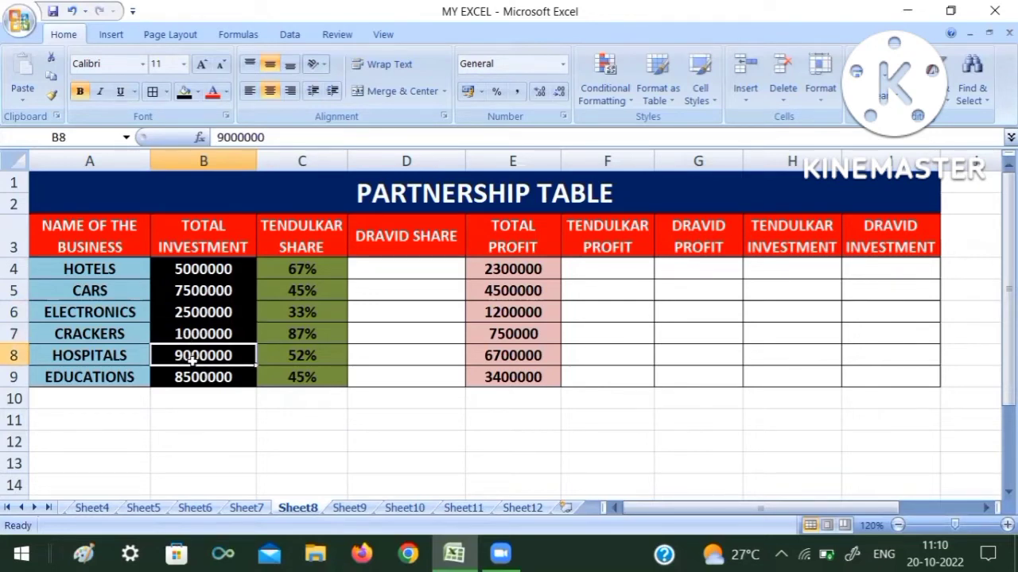
click(204, 378)
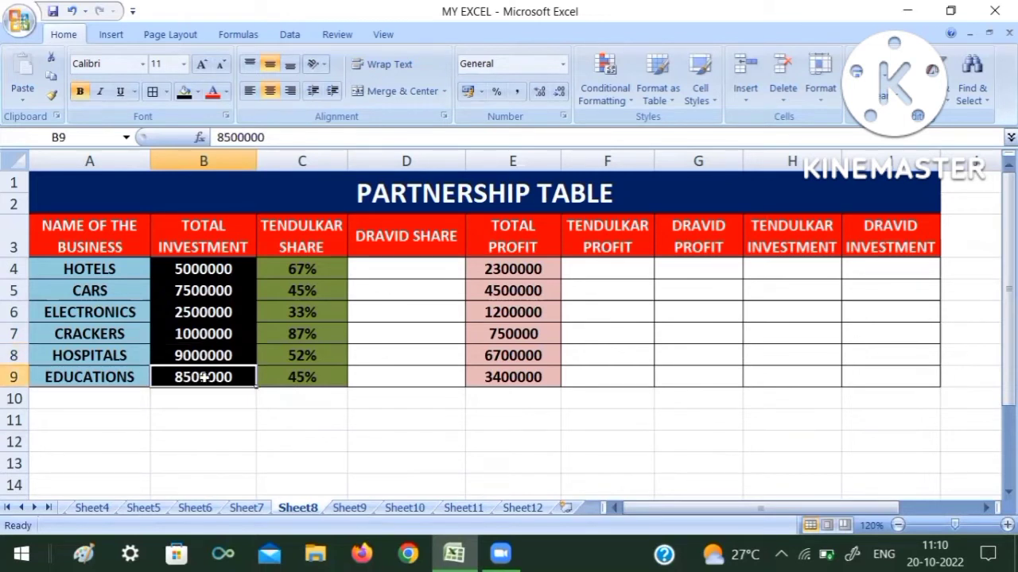
click(217, 415)
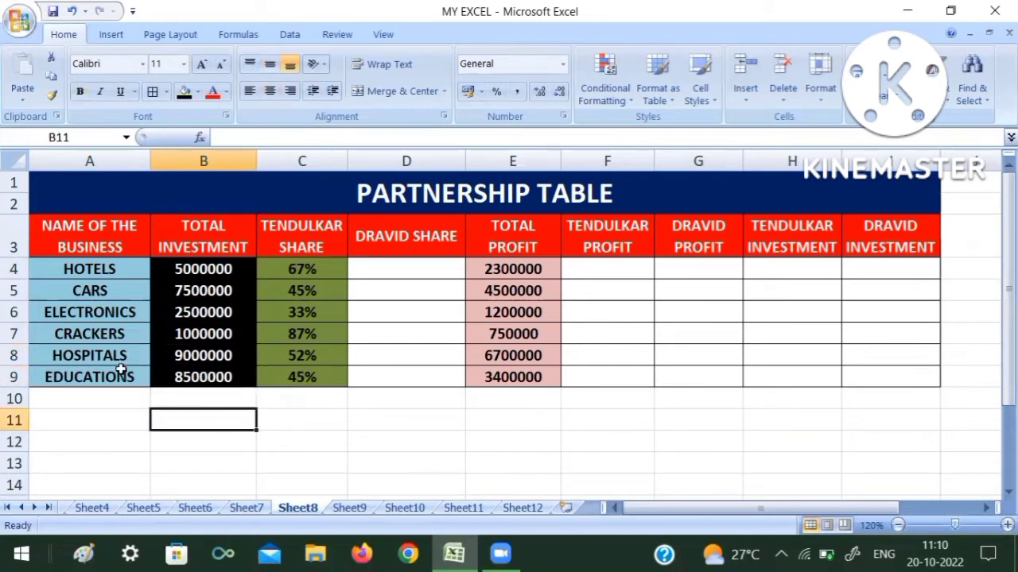
click(191, 377)
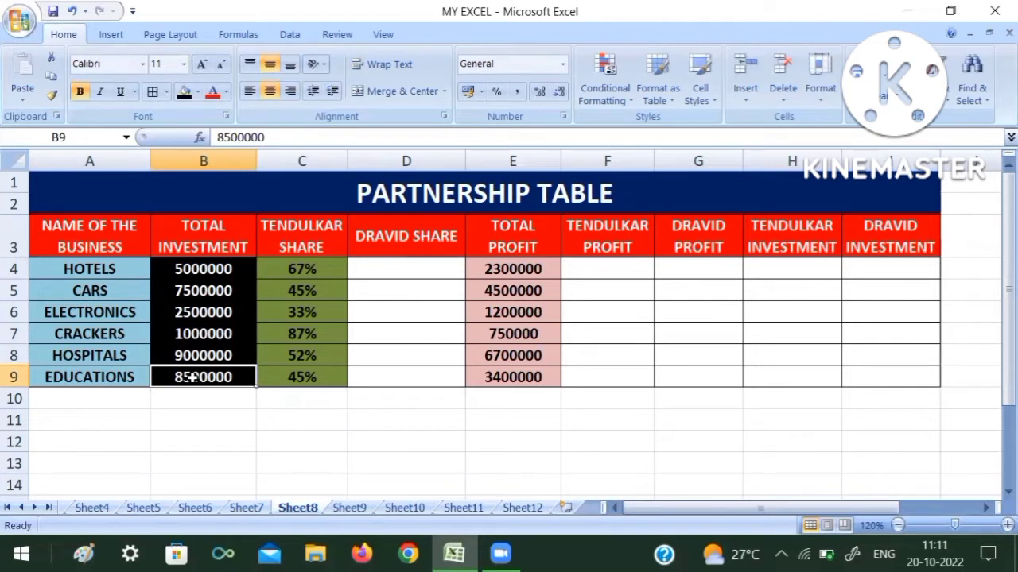
click(302, 270)
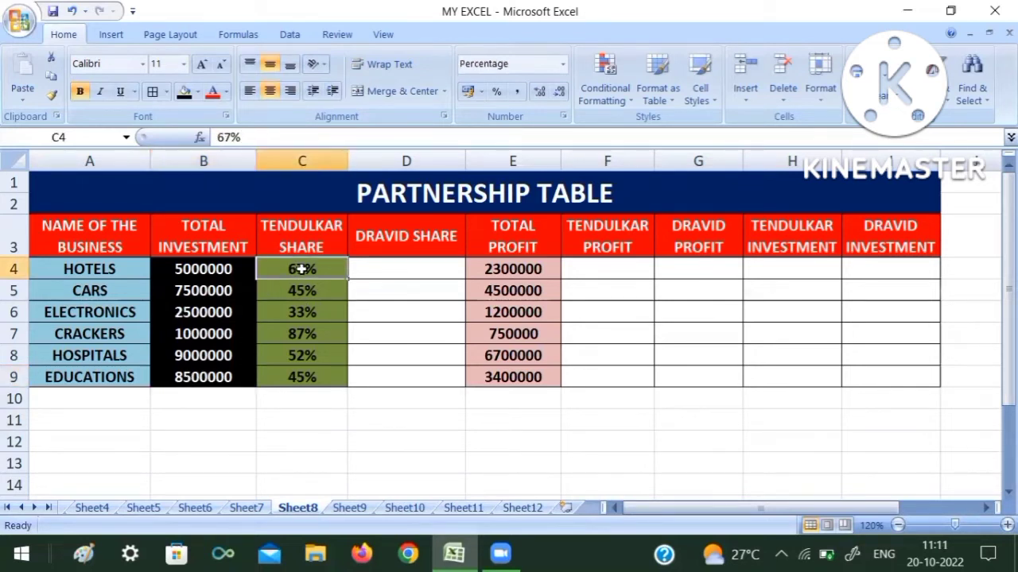
Enter =100%-C4 in D4 and fill it down to D9 for all six businesses
click(399, 268)
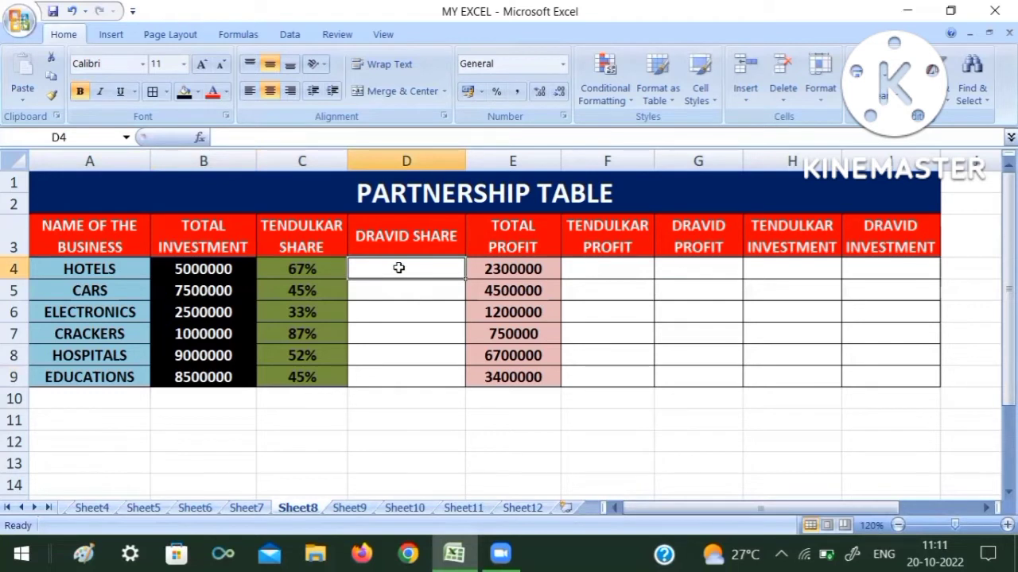
text(=)
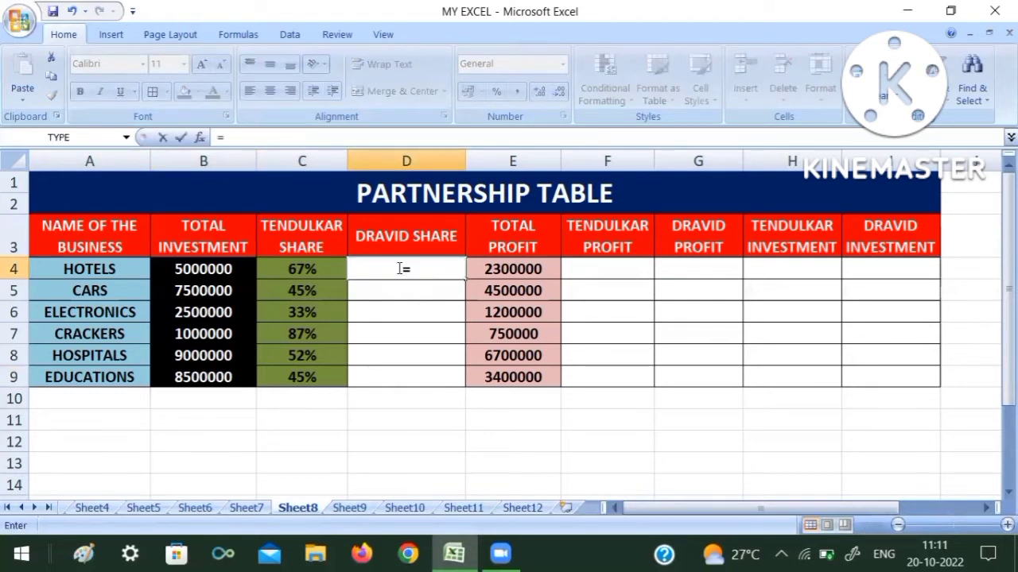
text(100)
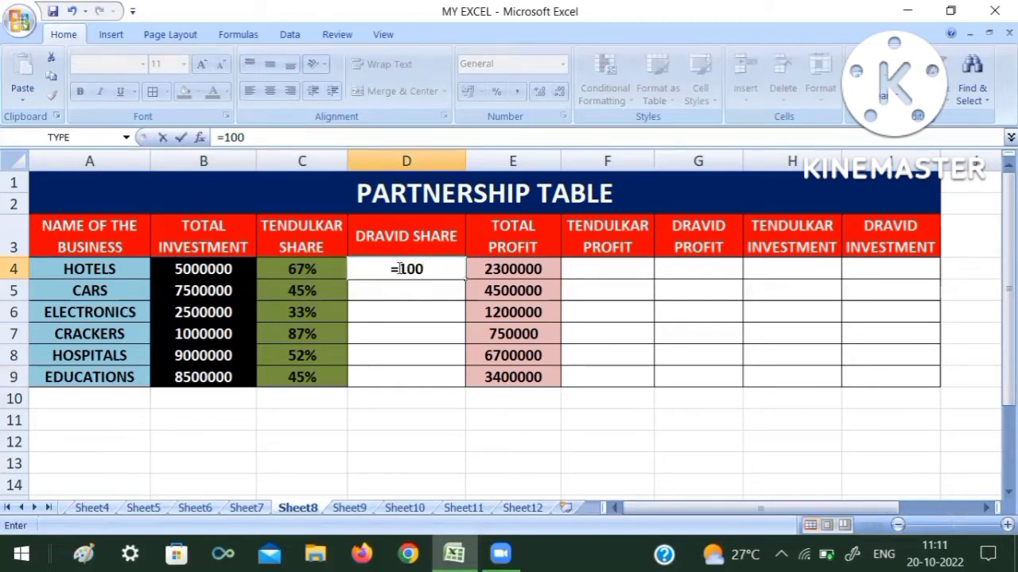
text(%-)
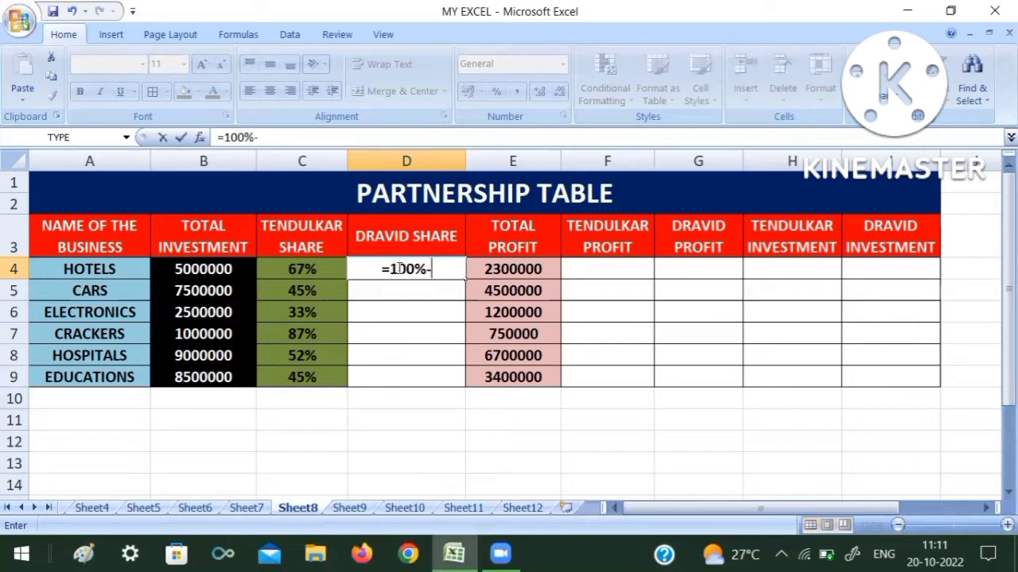
click(304, 269)
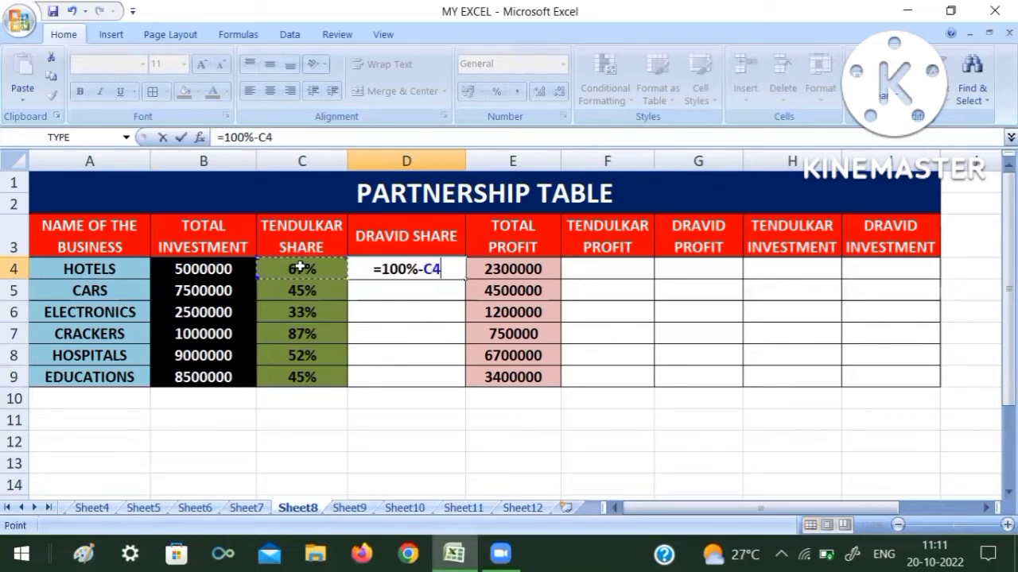
key(Return)
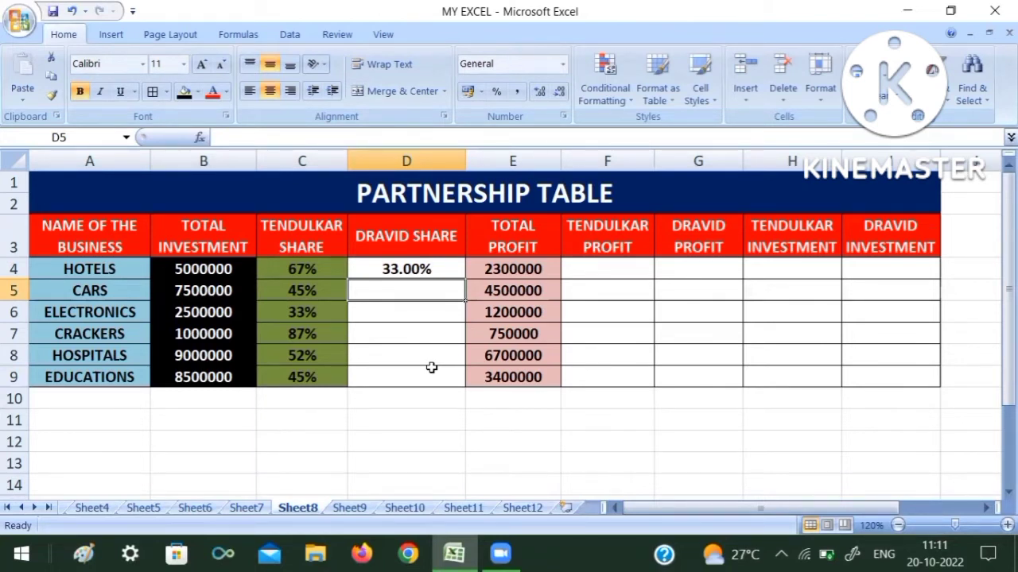
click(450, 268)
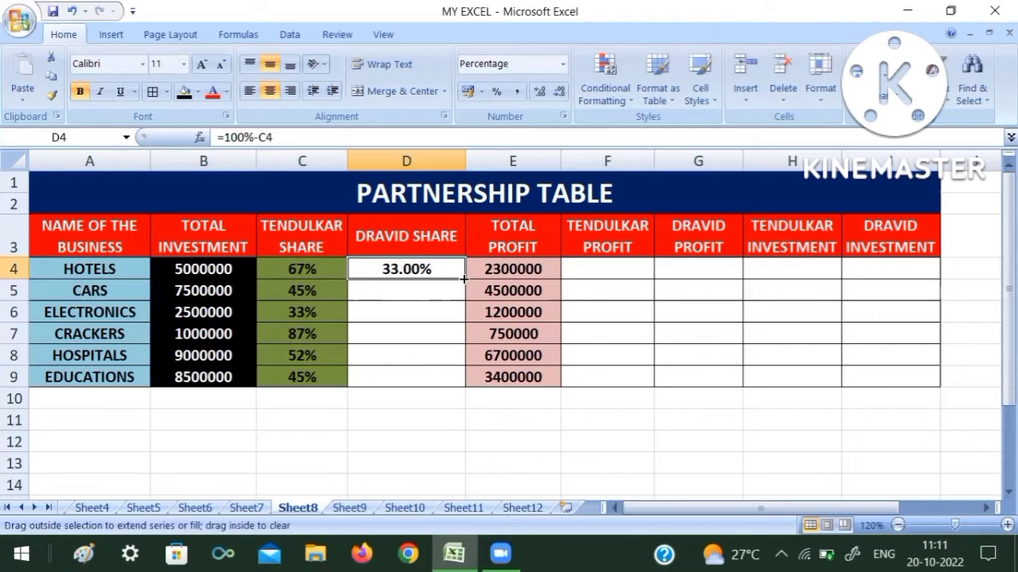
double_click(464, 279)
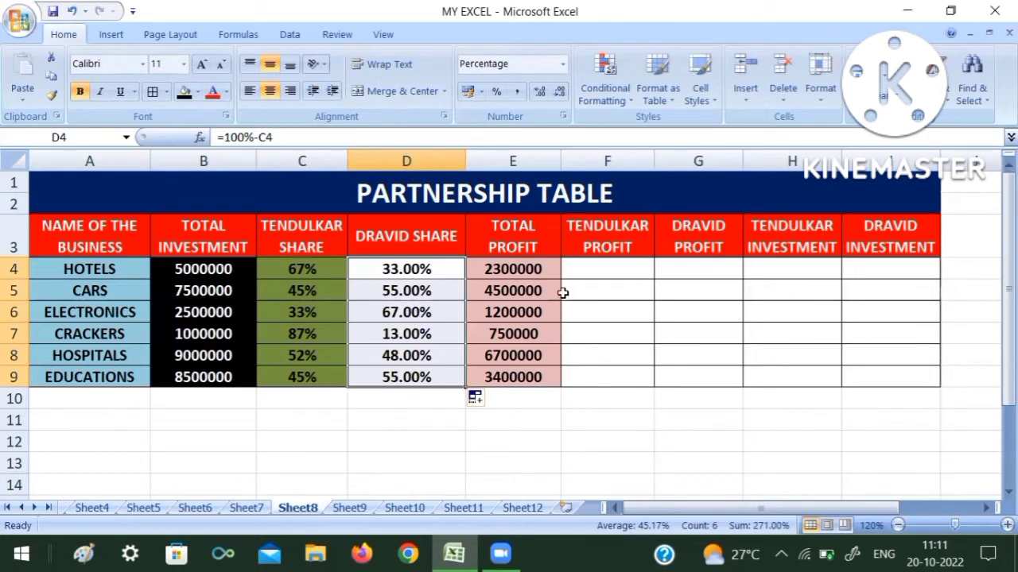
click(578, 323)
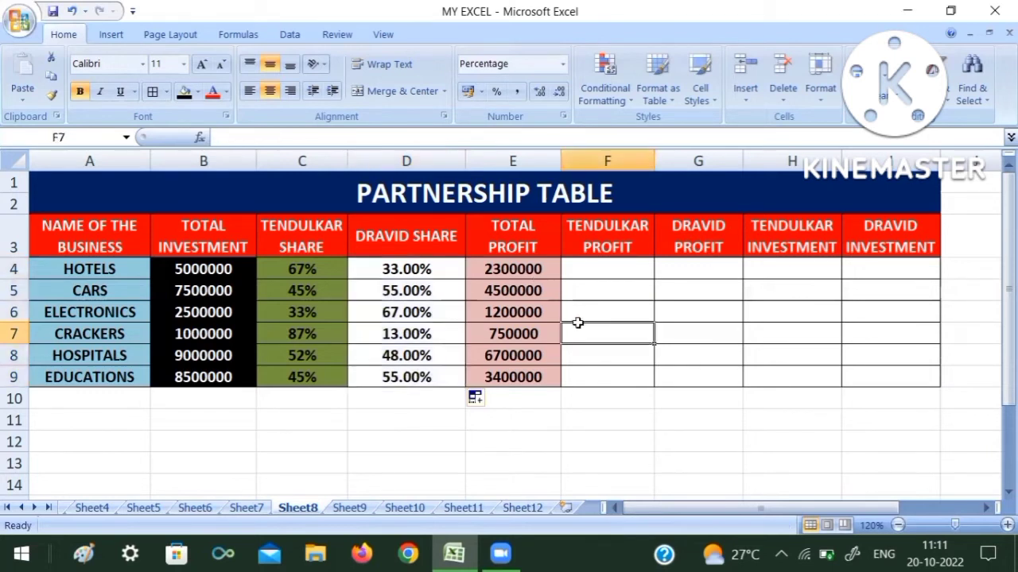
click(509, 270)
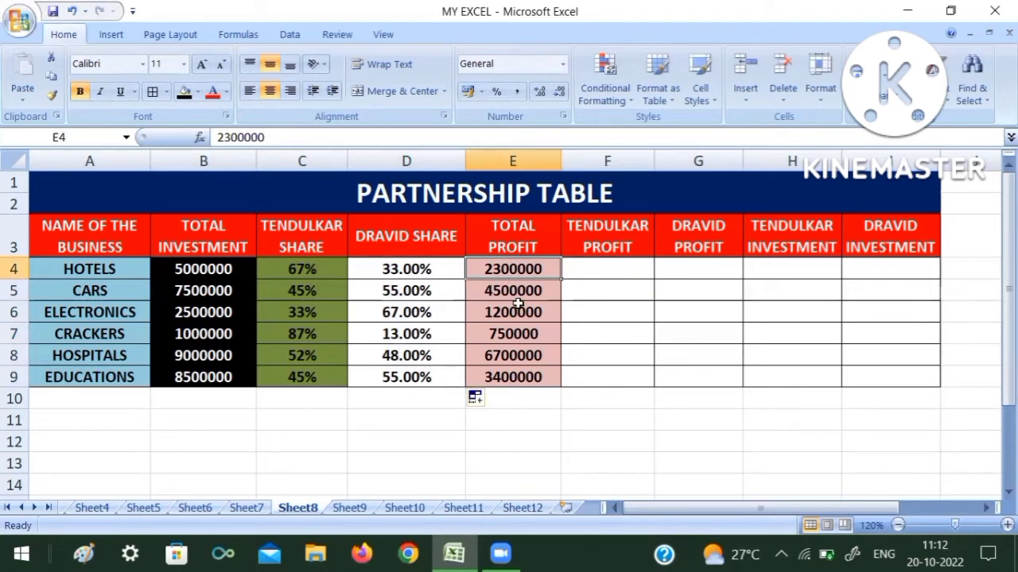
click(515, 294)
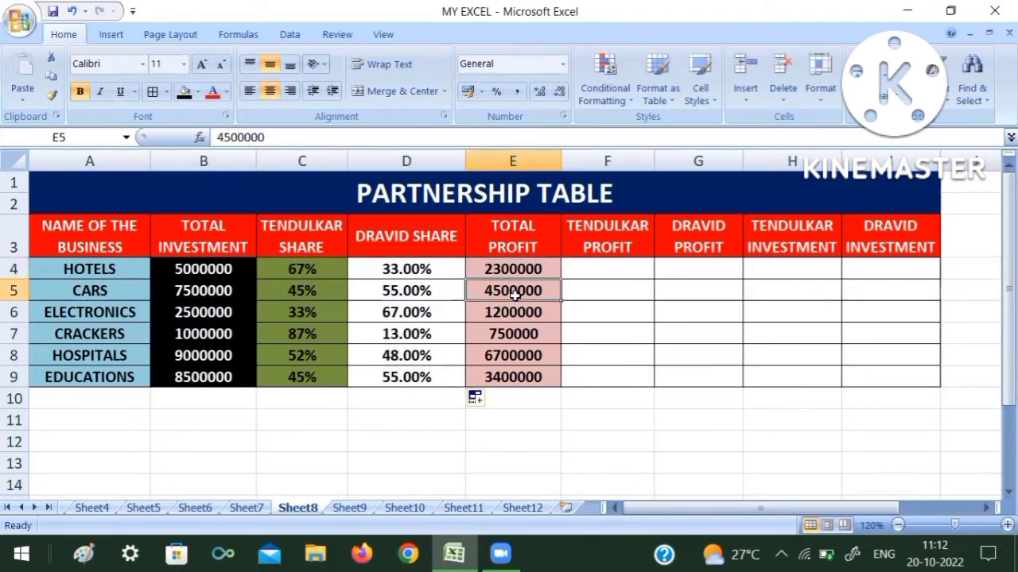
click(520, 318)
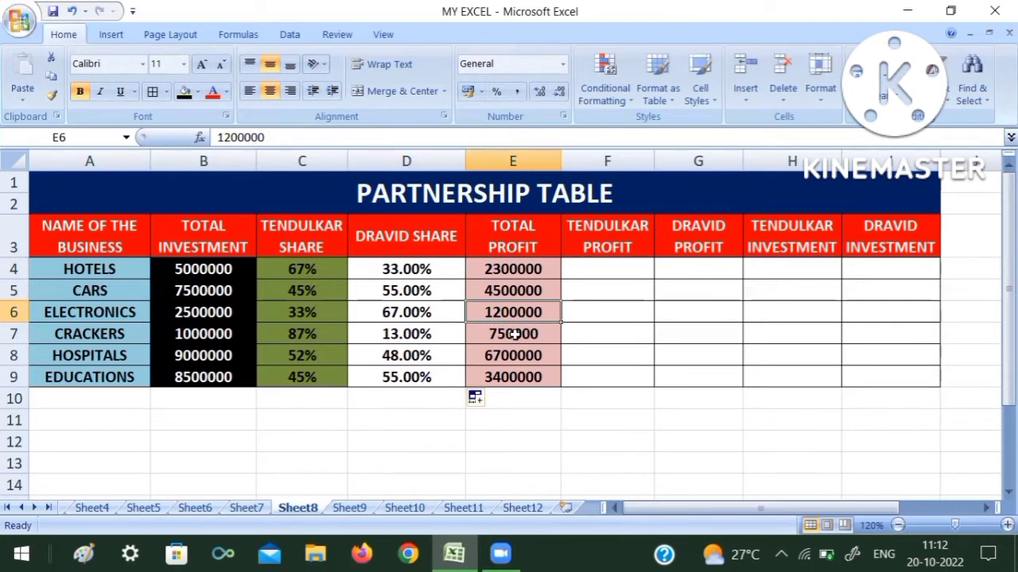
click(514, 333)
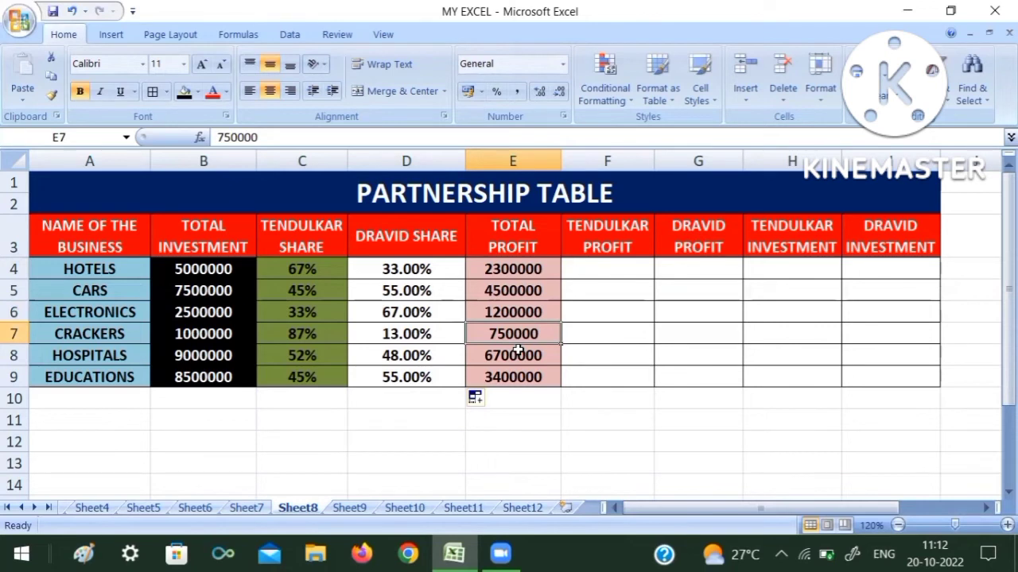
click(515, 358)
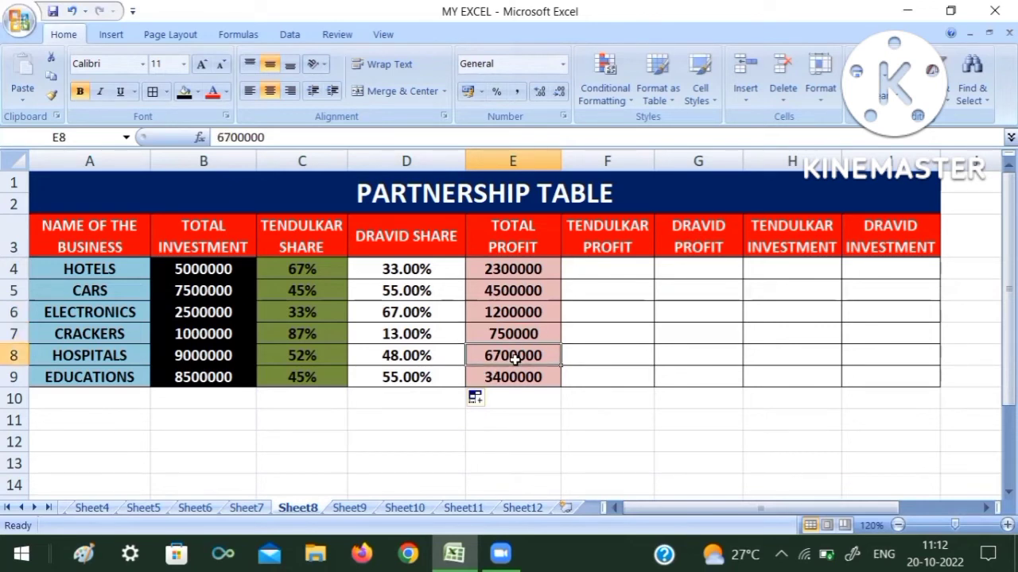
click(512, 378)
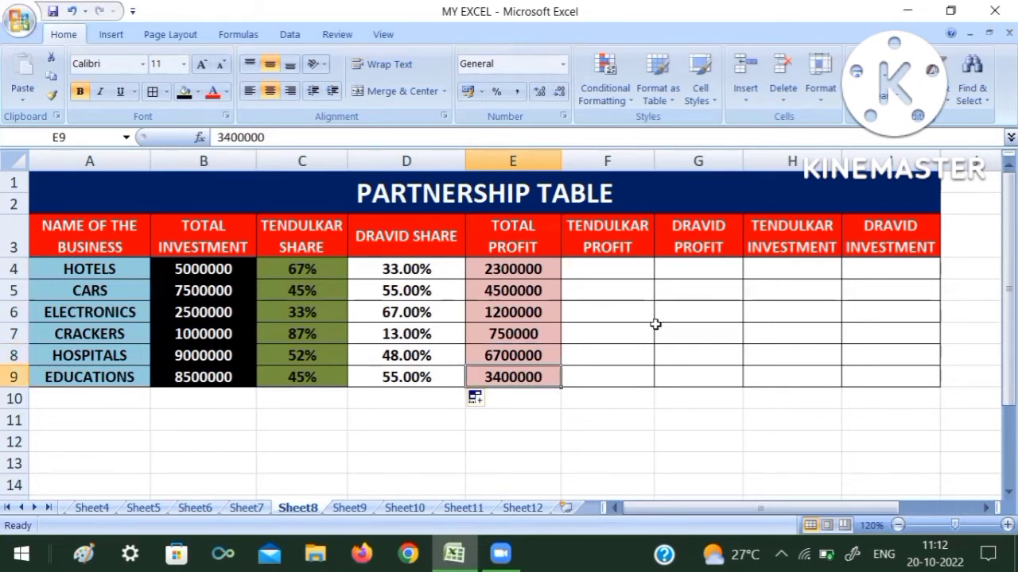
click(603, 272)
Enter =E4*C4 in F4 and fill down to F9, giving Tendulkar profits 1541000 to 396000
text(=)
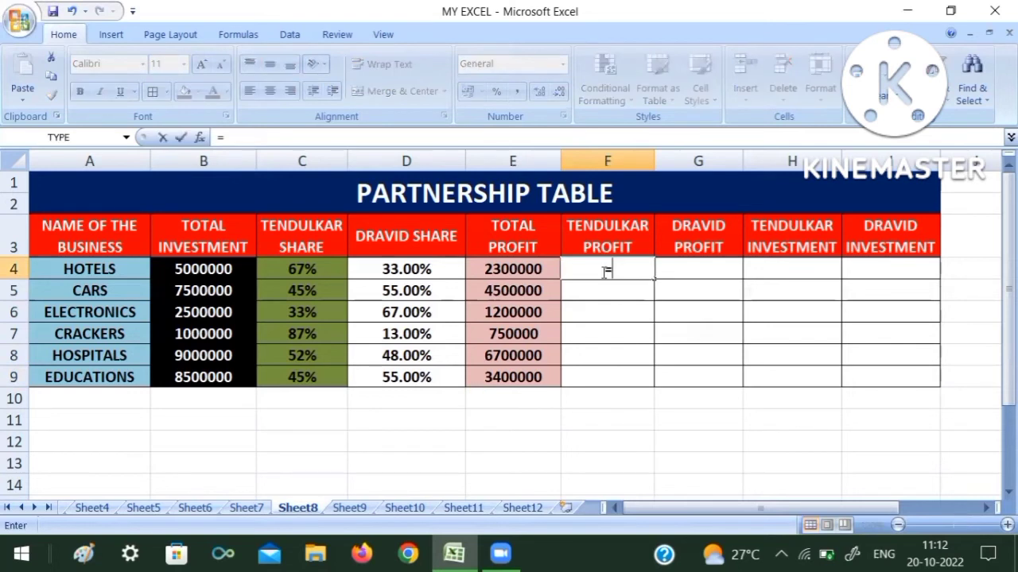
click(503, 273)
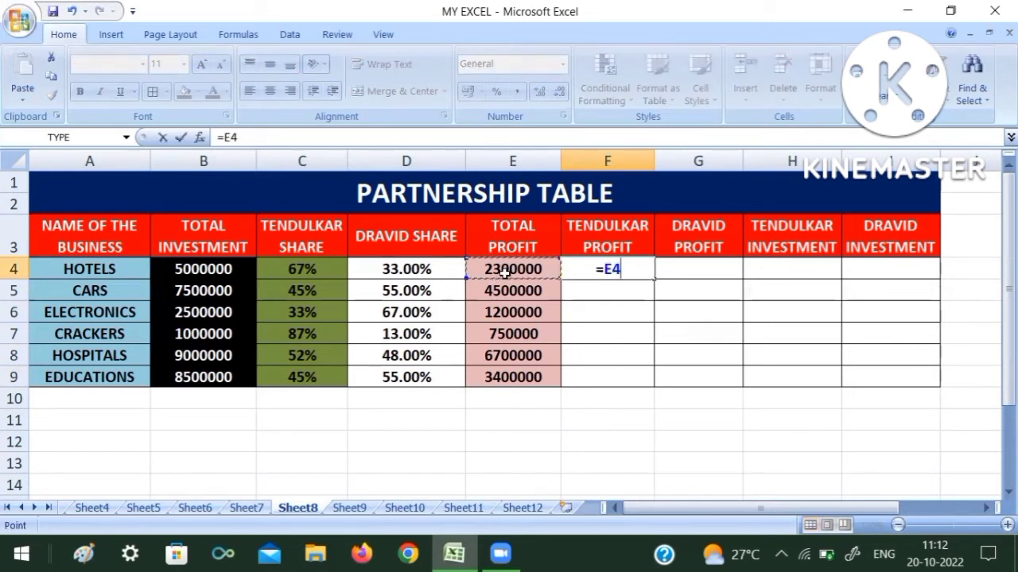
text(*)
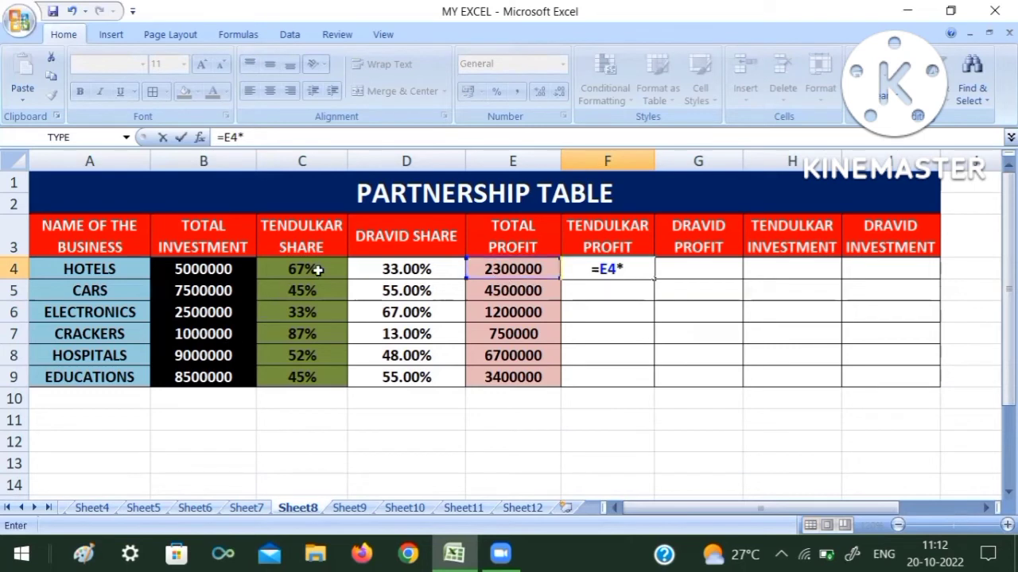
click(318, 270)
key(Return)
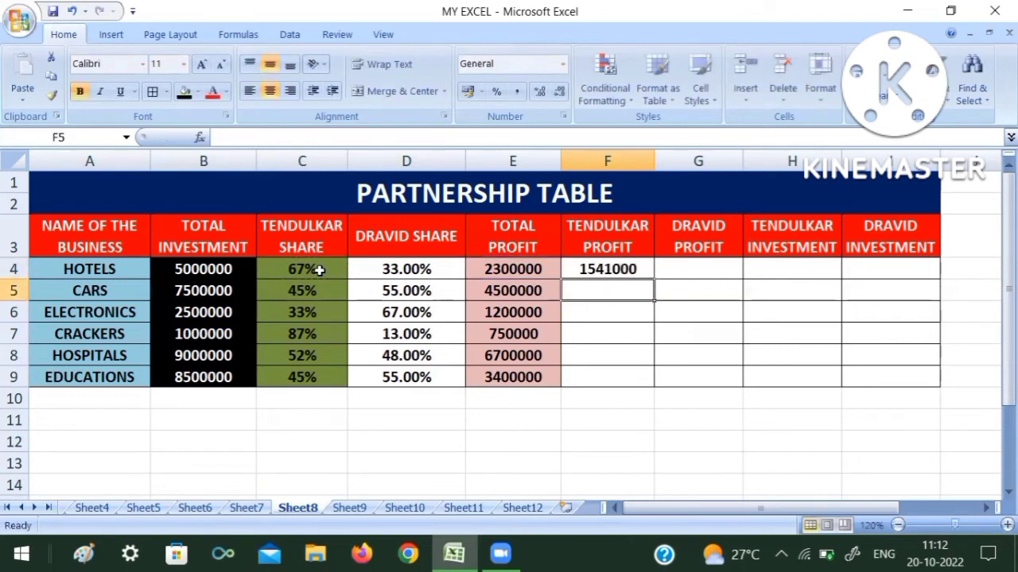
click(617, 269)
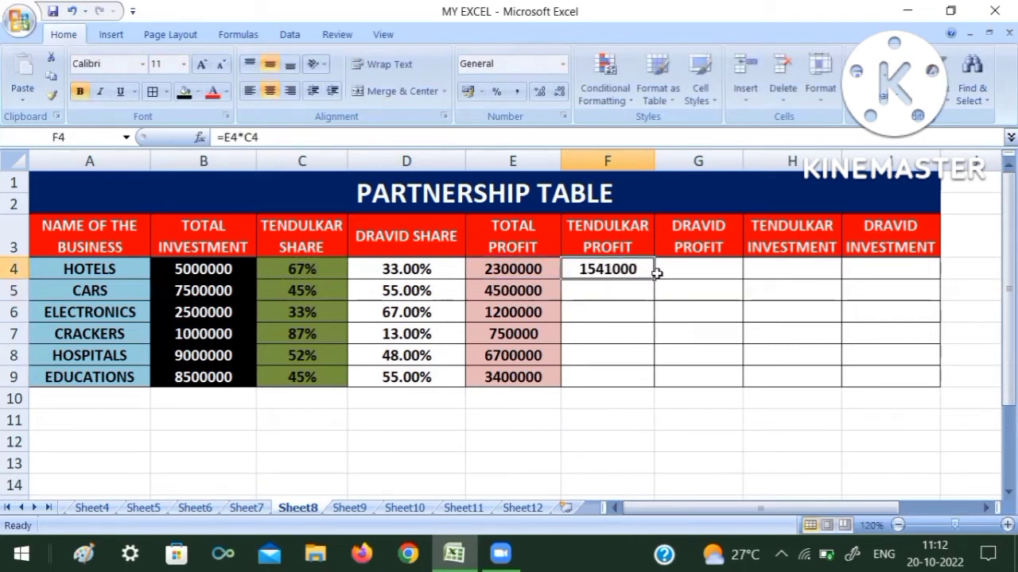
double_click(652, 280)
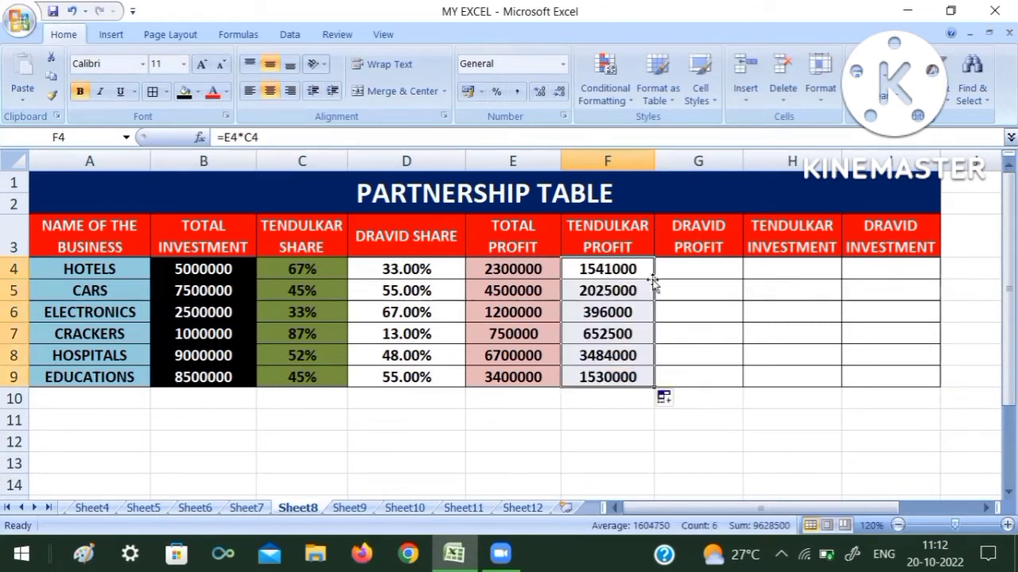
click(681, 270)
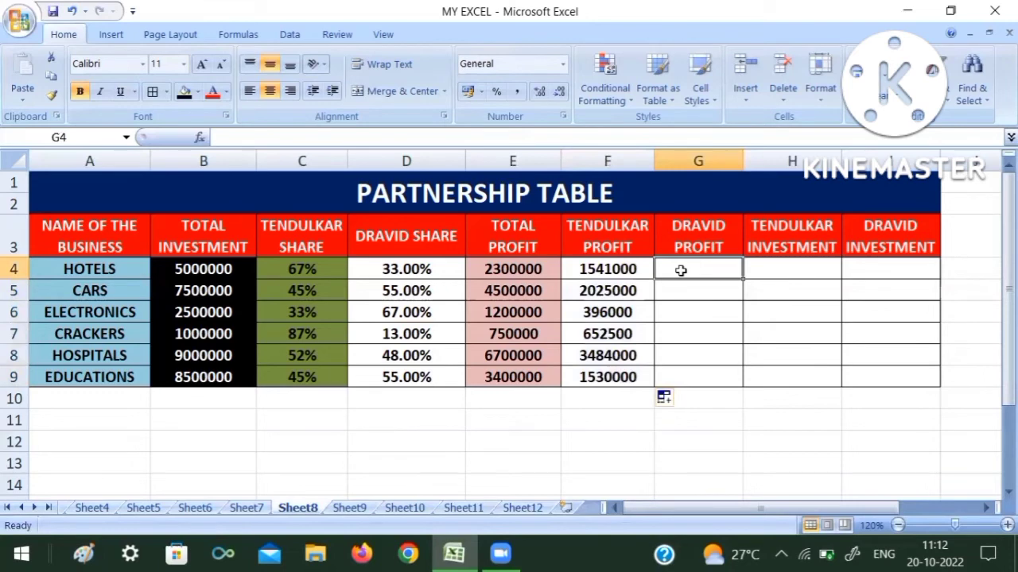
Enter =E4*D4 in G4 and fill down to G9, giving Dravid profits 759000 to 1870000
text(=)
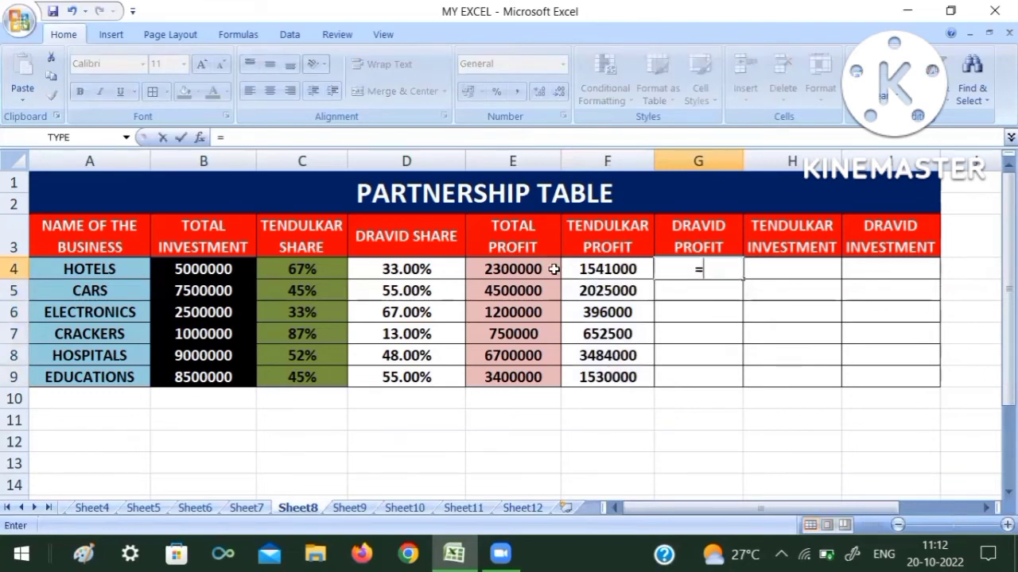
click(516, 271)
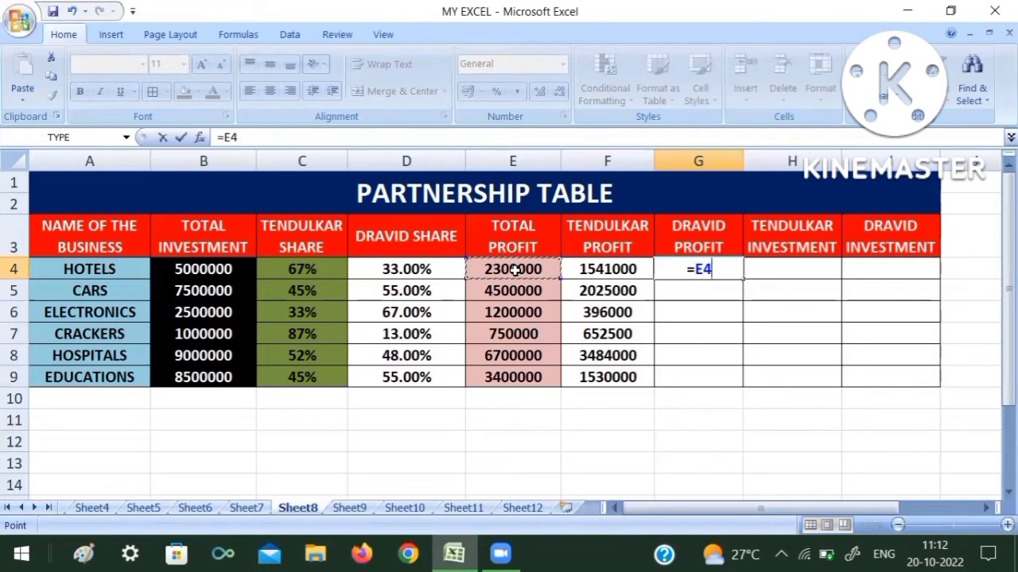
text(*)
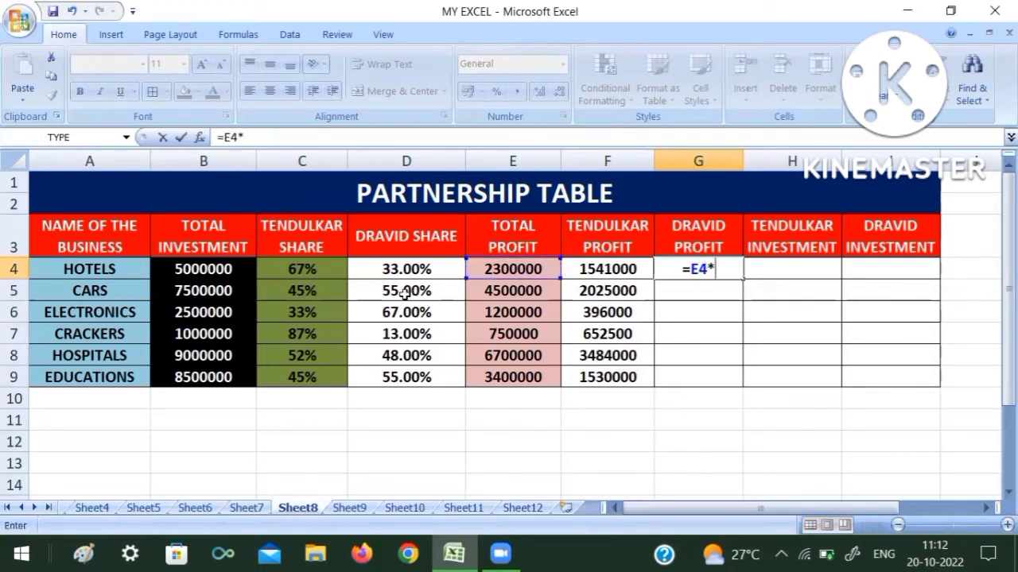
click(386, 269)
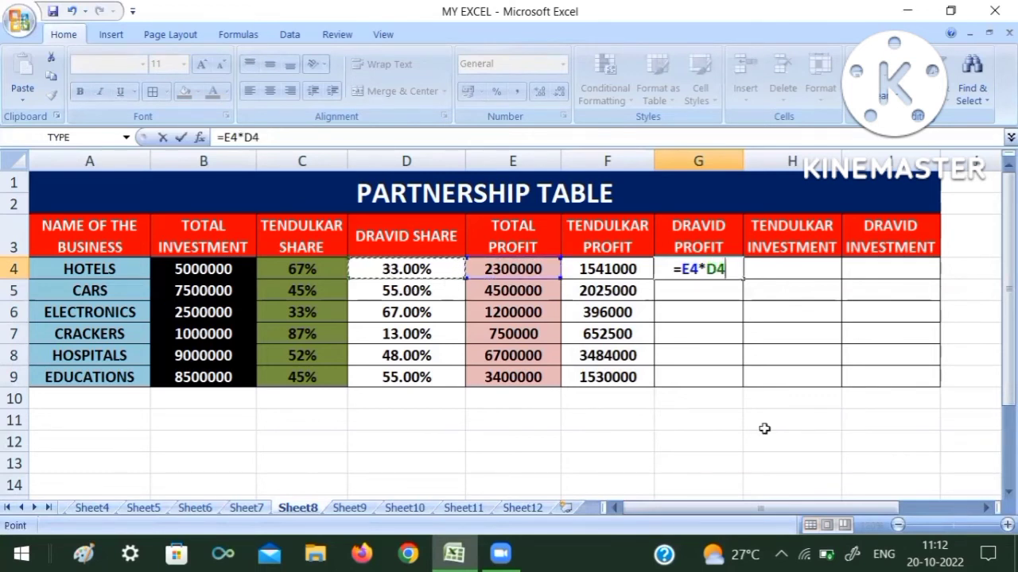
key(Return)
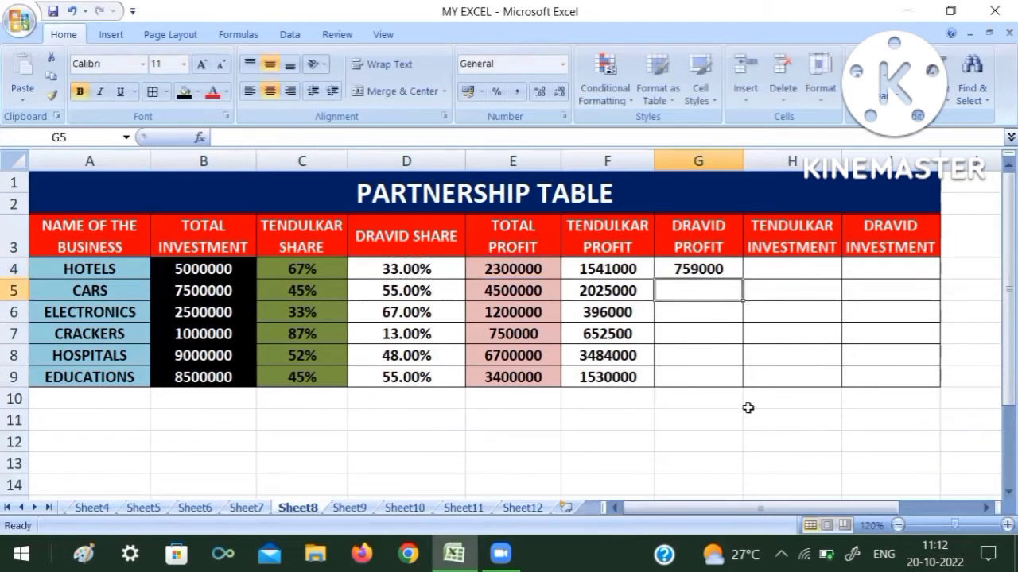
click(677, 271)
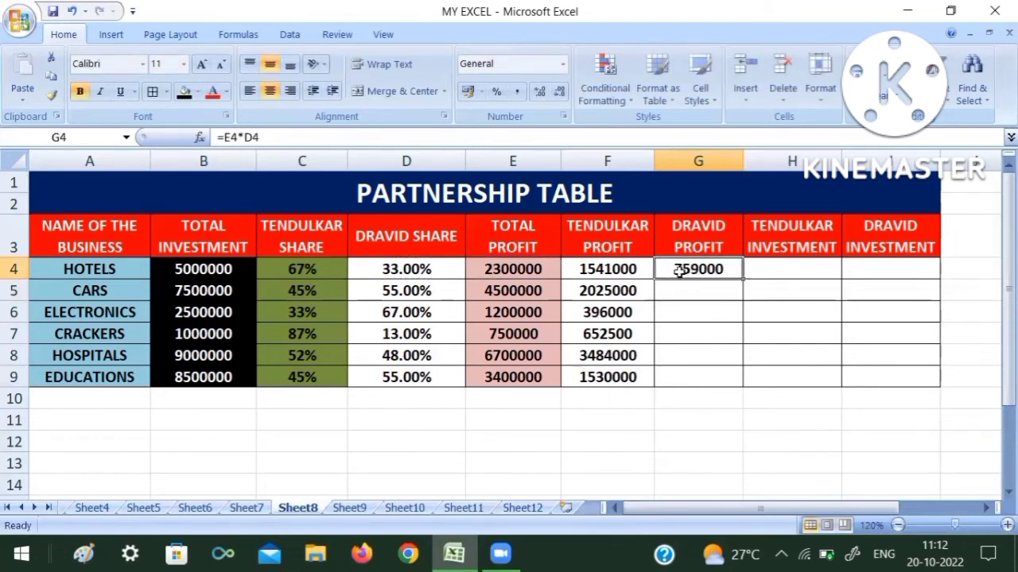
double_click(742, 281)
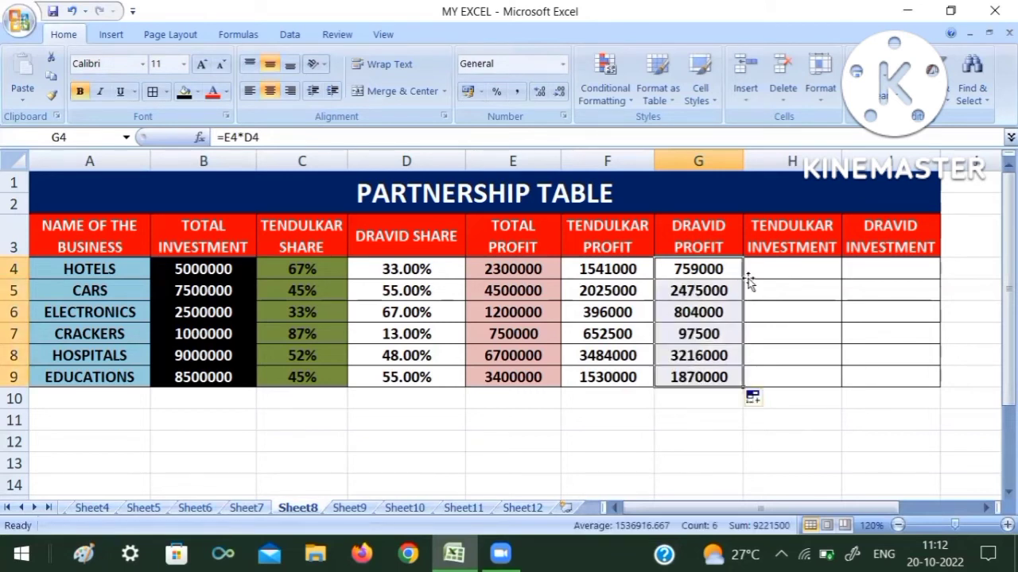
click(793, 269)
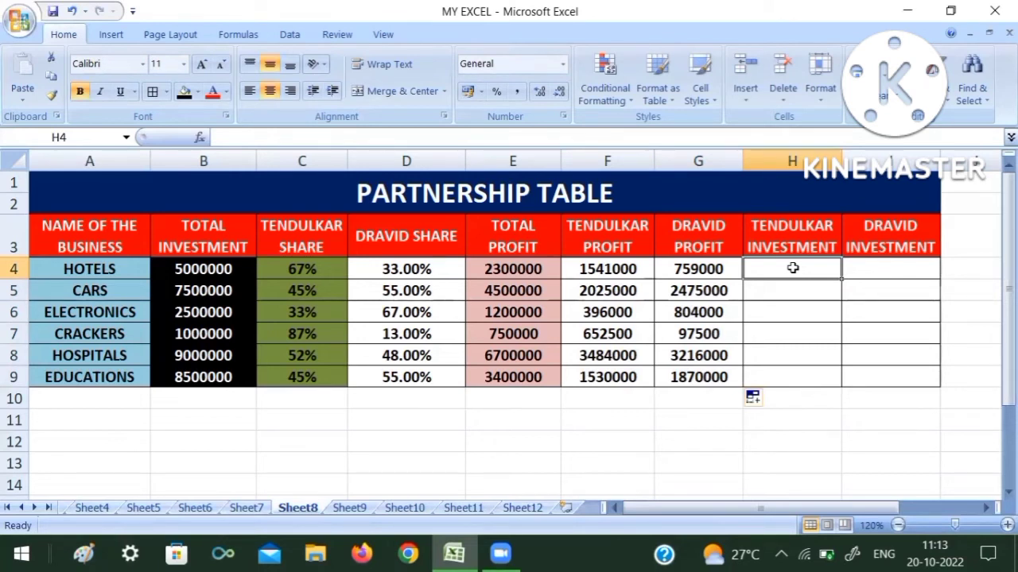
Enter =B4*C4 in H4 and fill down to H9, giving Tendulkar investments 3350000 to 3825000
text(=)
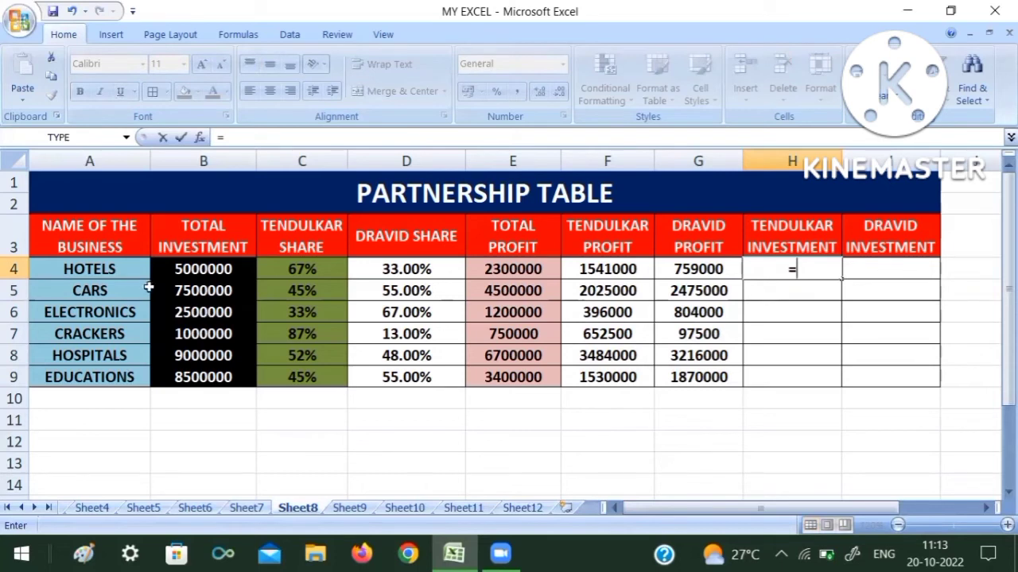
click(190, 270)
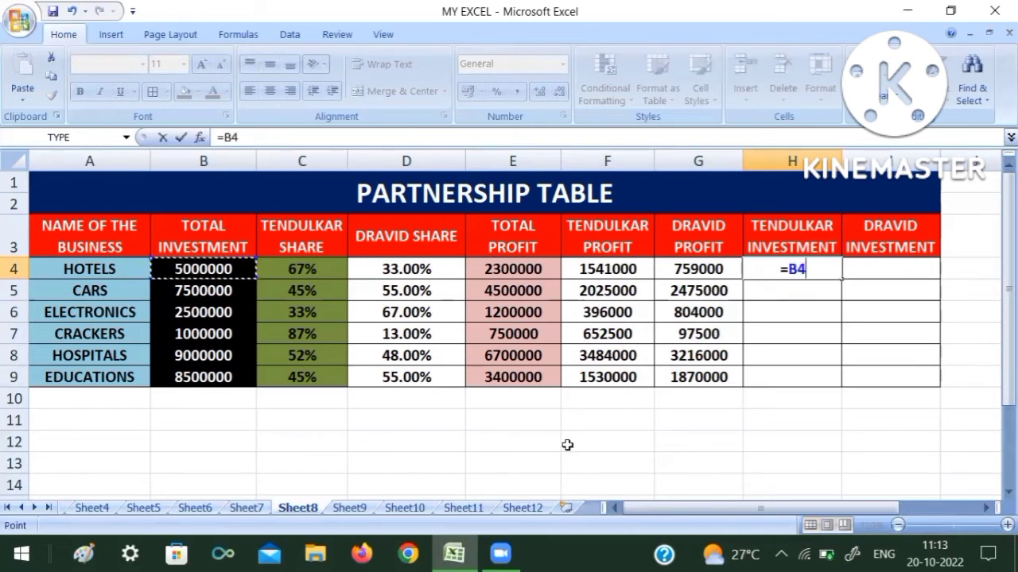
text(*)
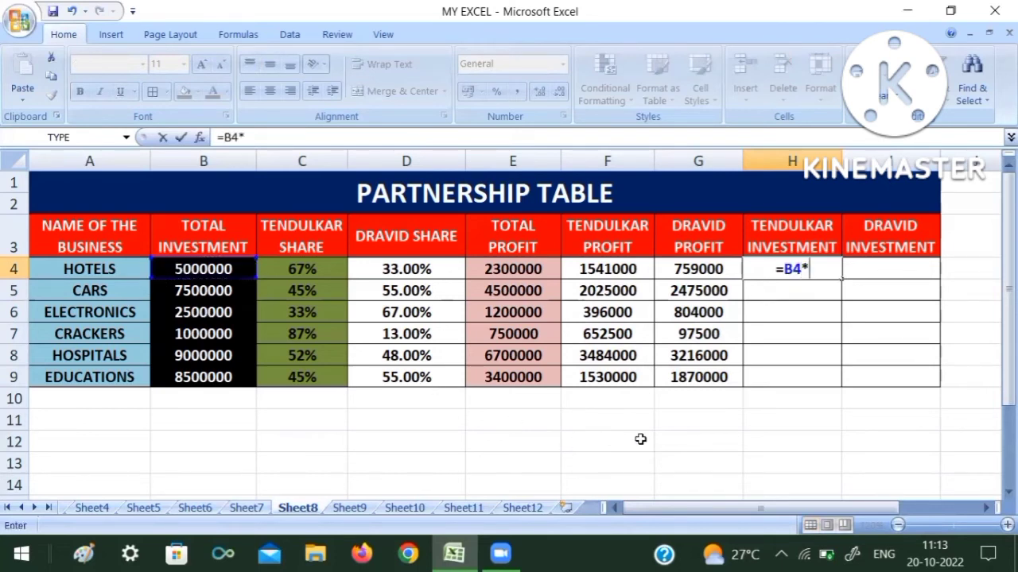
click(303, 268)
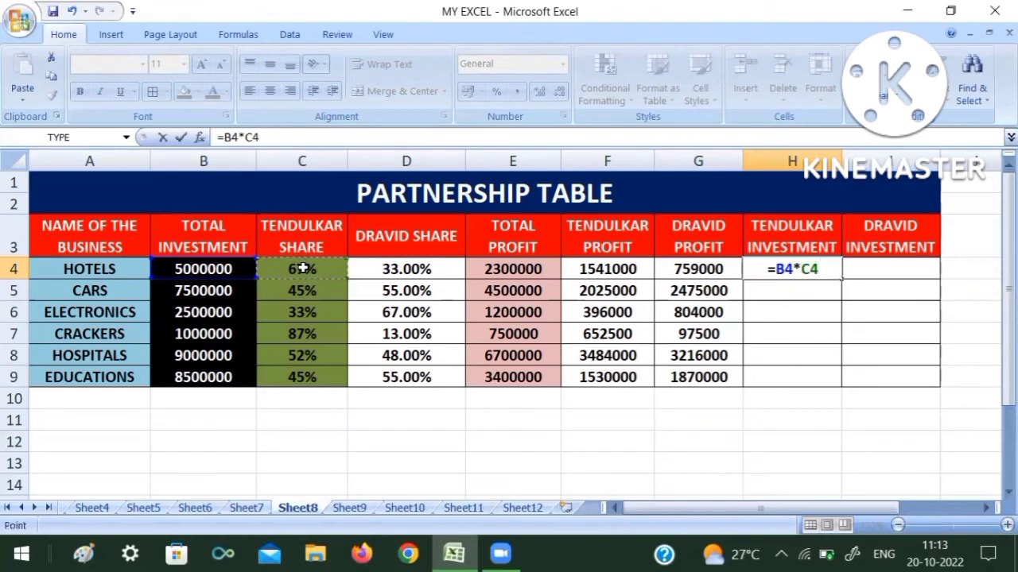
key(Return)
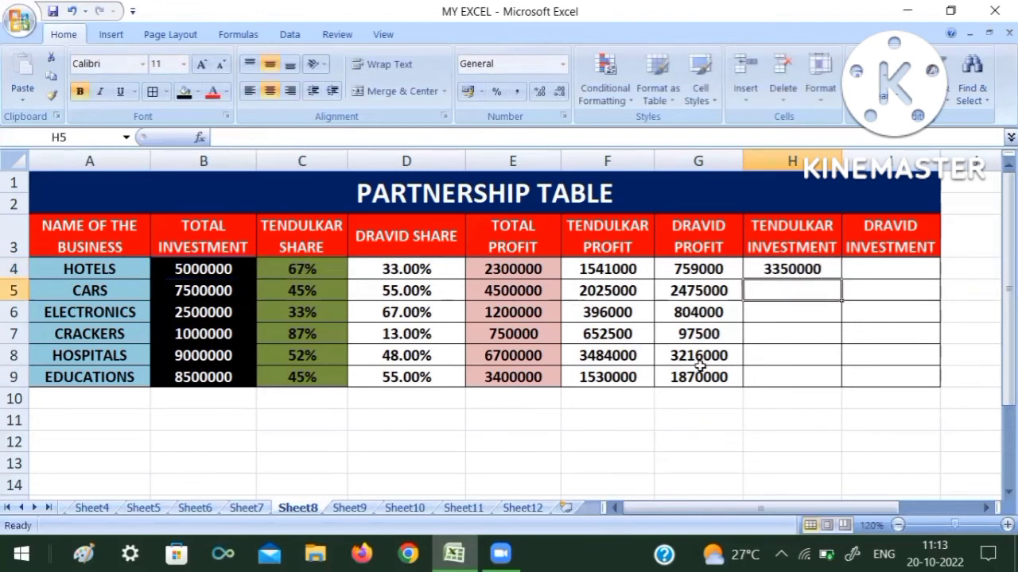
click(753, 269)
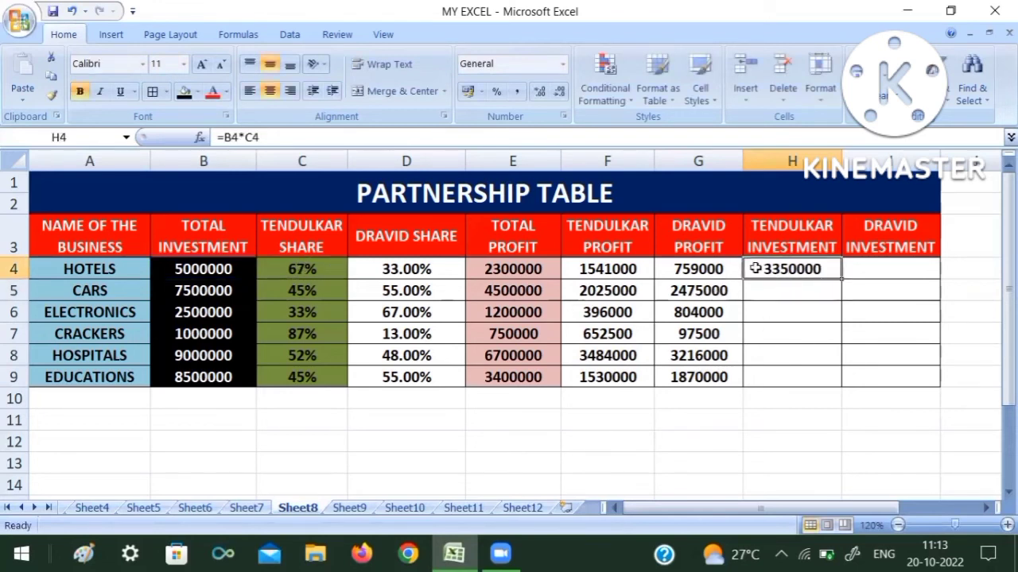
double_click(841, 276)
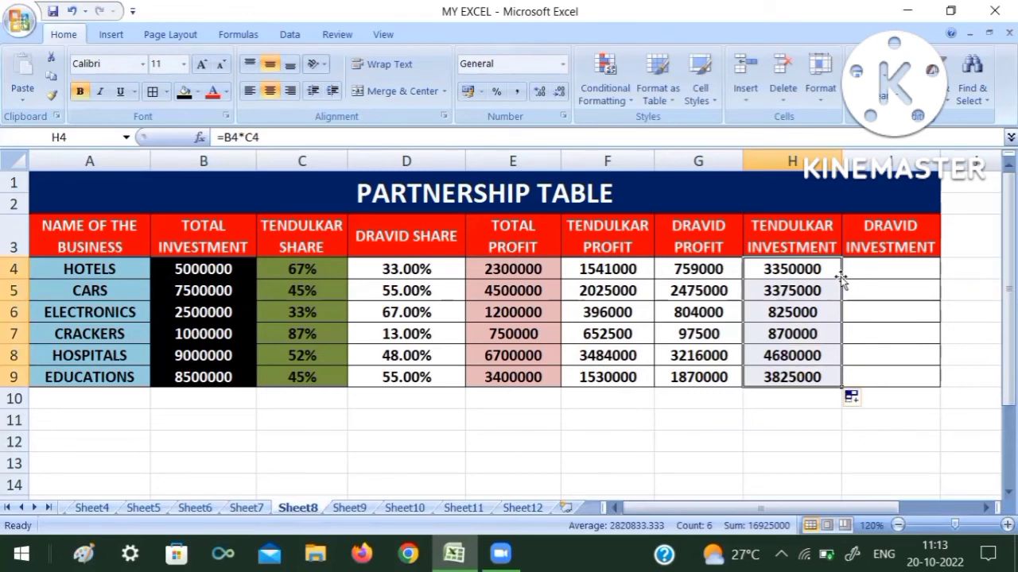
click(870, 270)
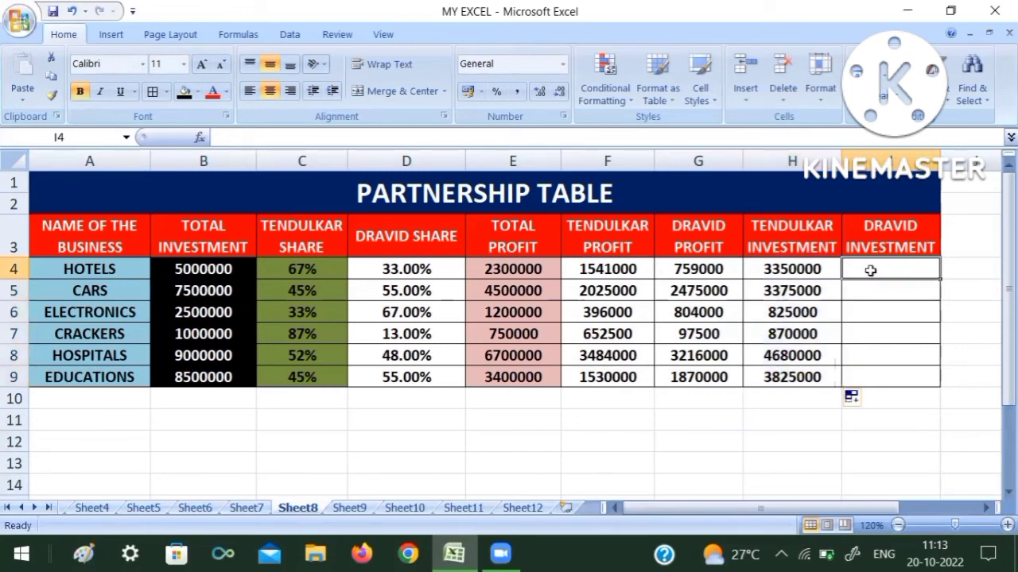
Enter =B4*D4 in I4 and fill down to I9, giving Dravid investments 1650000 to 4675000
text(=)
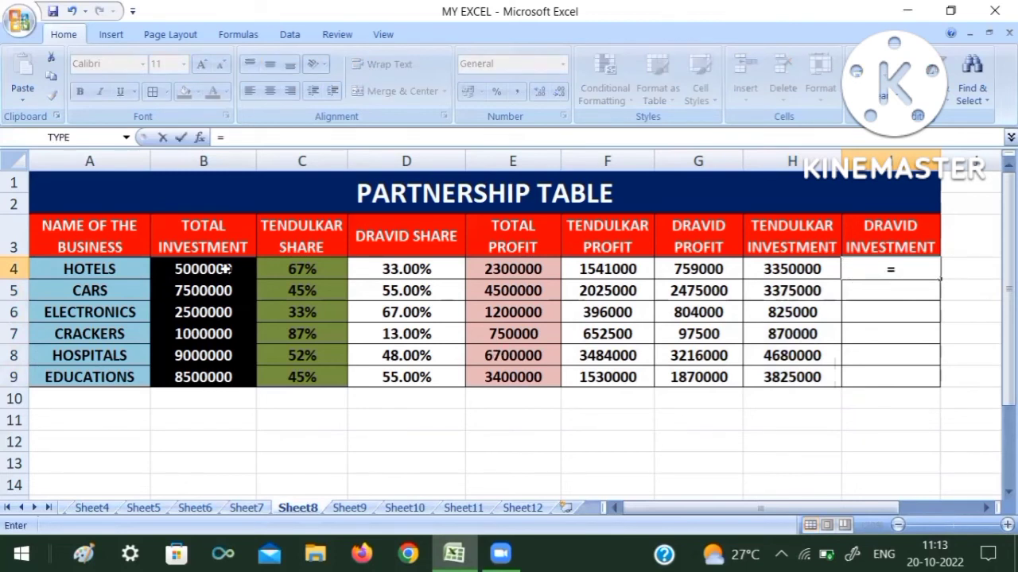
click(197, 274)
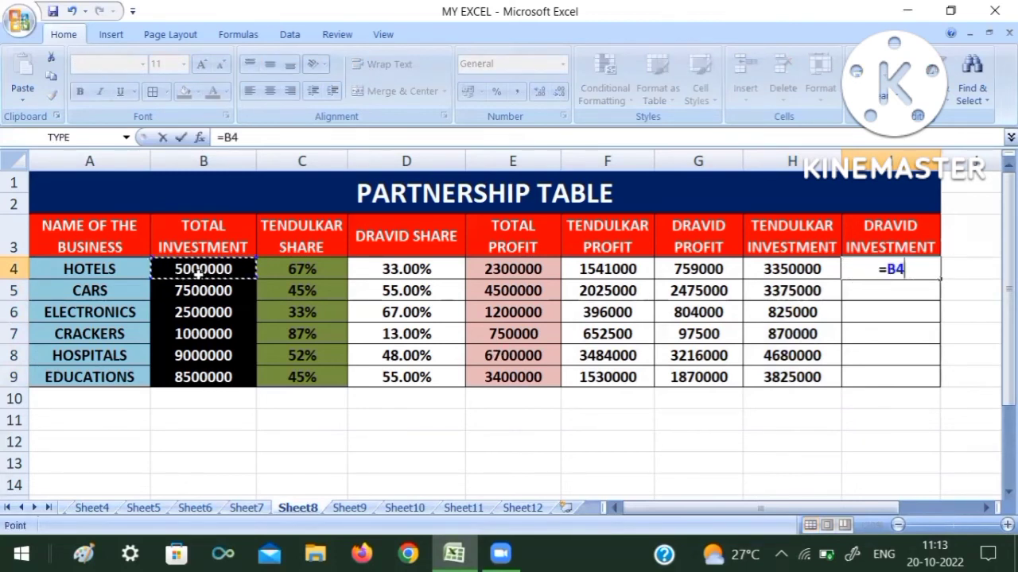
text(*)
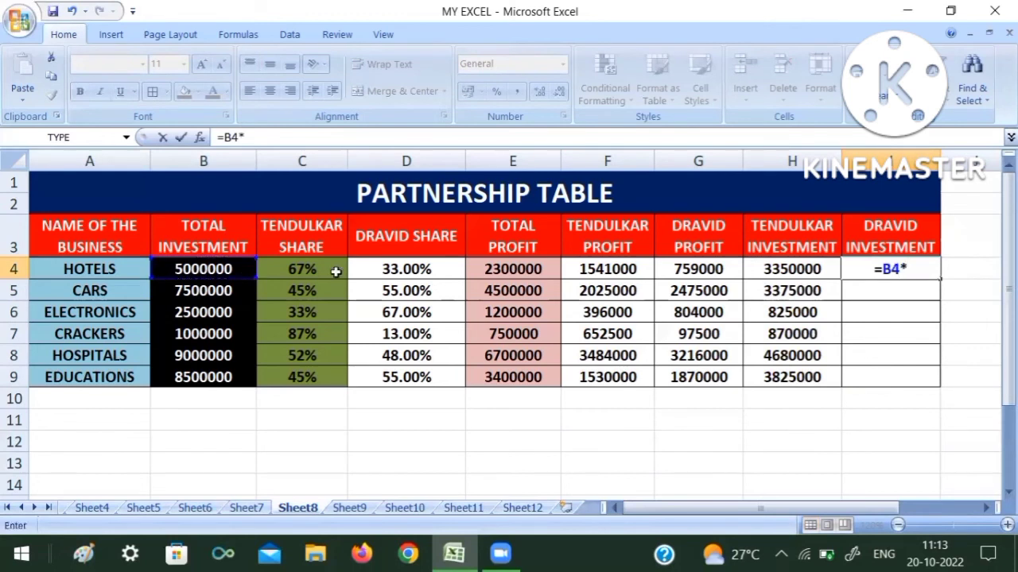
click(409, 269)
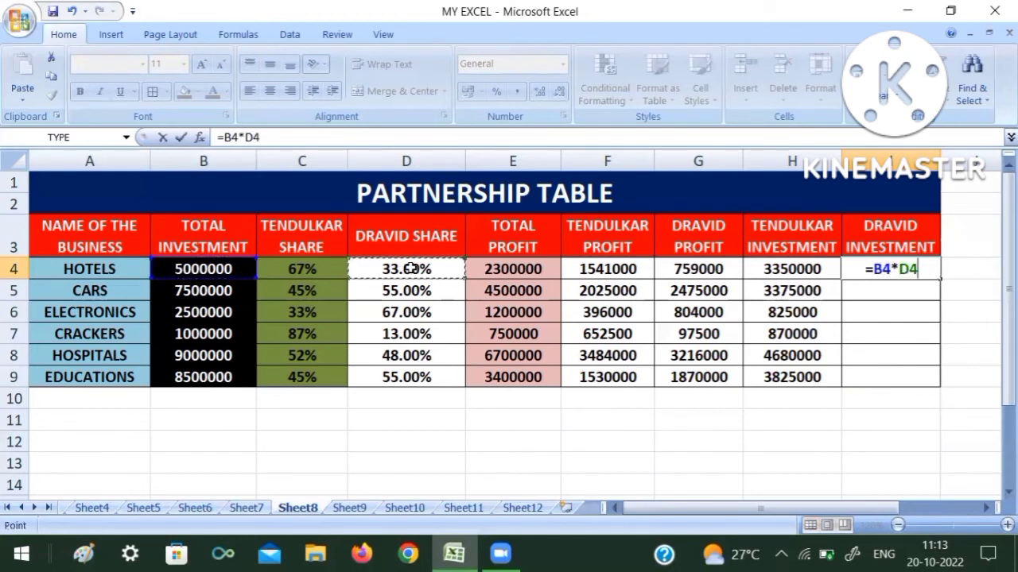
key(Return)
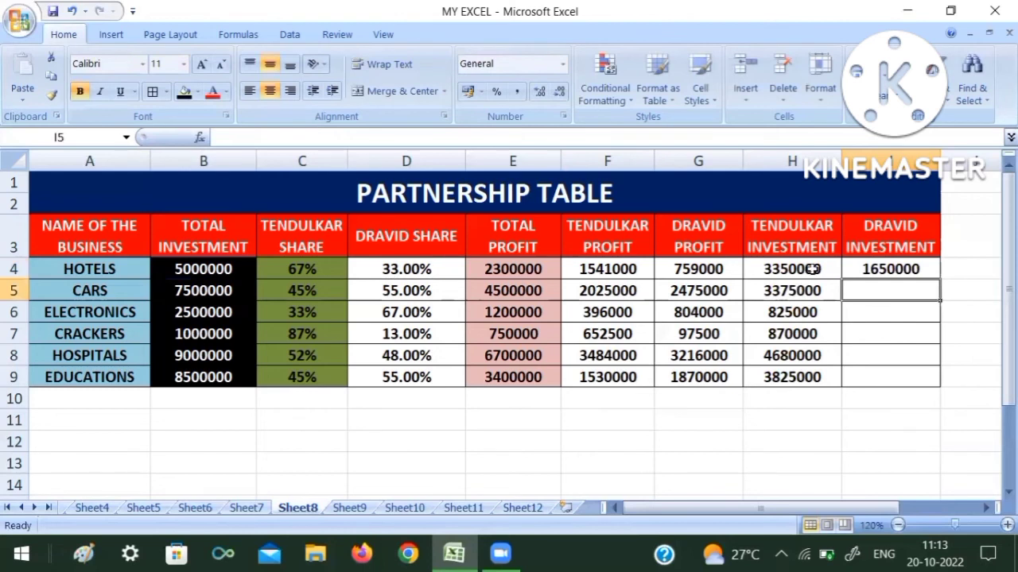
click(912, 272)
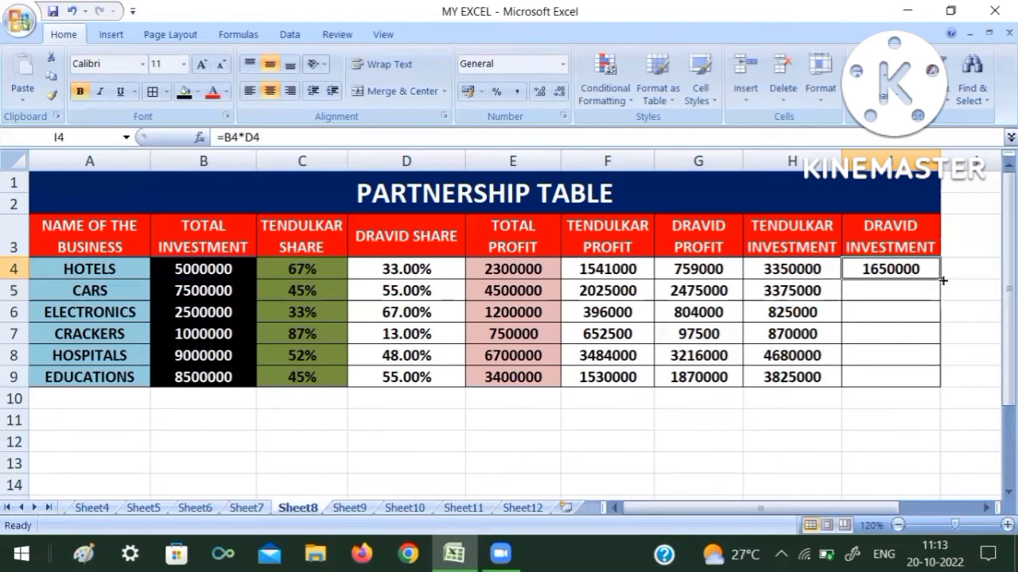
drag(939, 280, 939, 280)
double_click(940, 280)
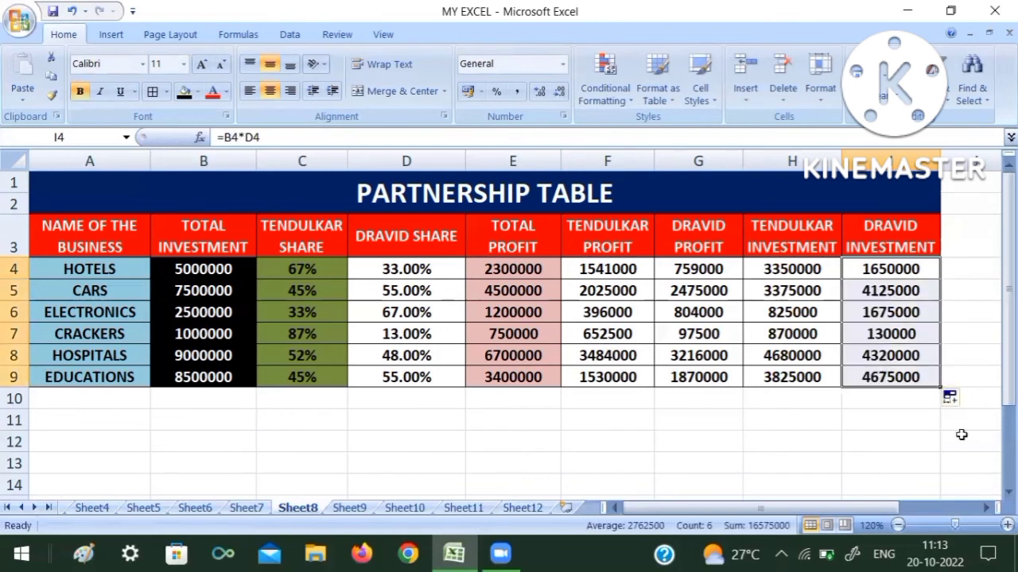